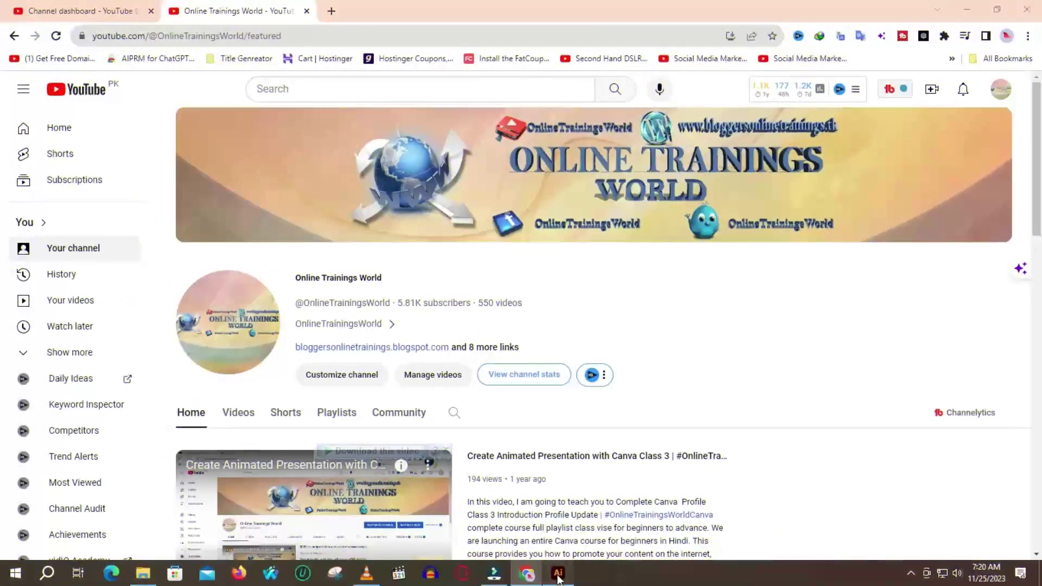
# Switch from the YouTube channel page in Chrome to the blank Illustrator document
pyautogui.click(558, 573)
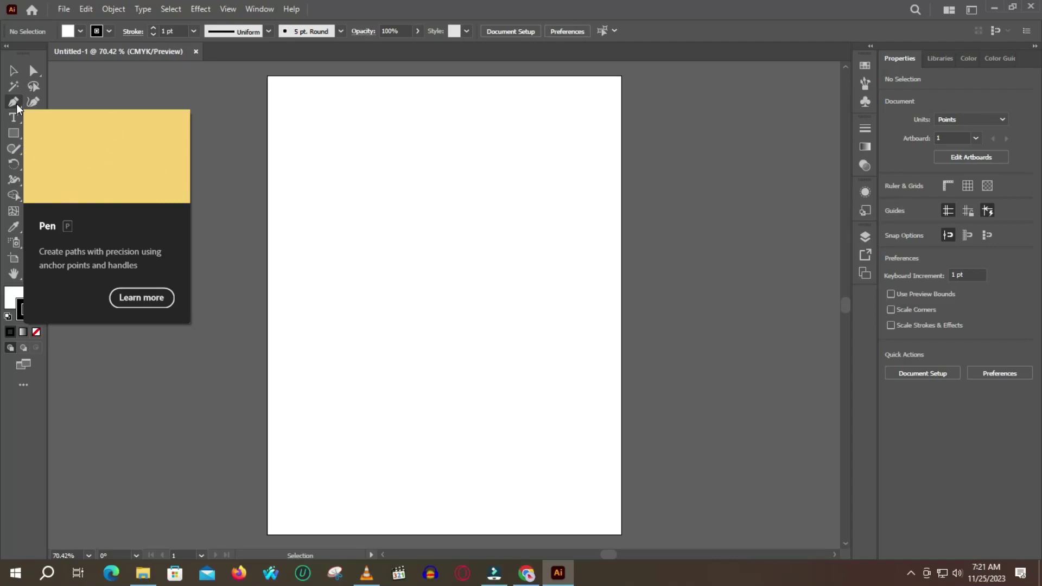
# Choose the standard Pen tool and expand its flyout of Pen, Add, Delete and Anchor Point tools
pyautogui.moveTo(15, 103); pyautogui.dragTo(85, 103)
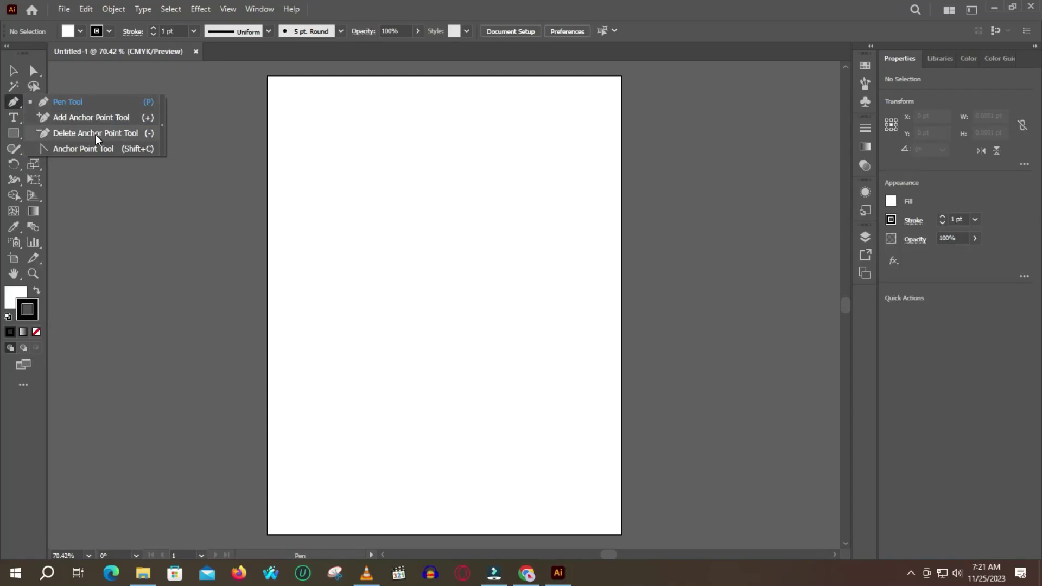
pyautogui.click(18, 102)
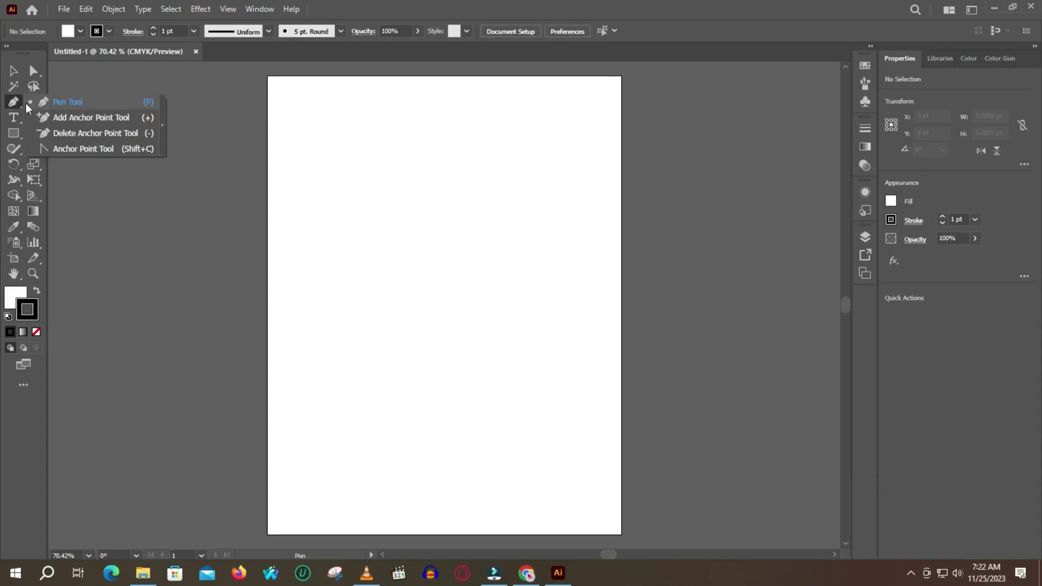
pyautogui.click(90, 101)
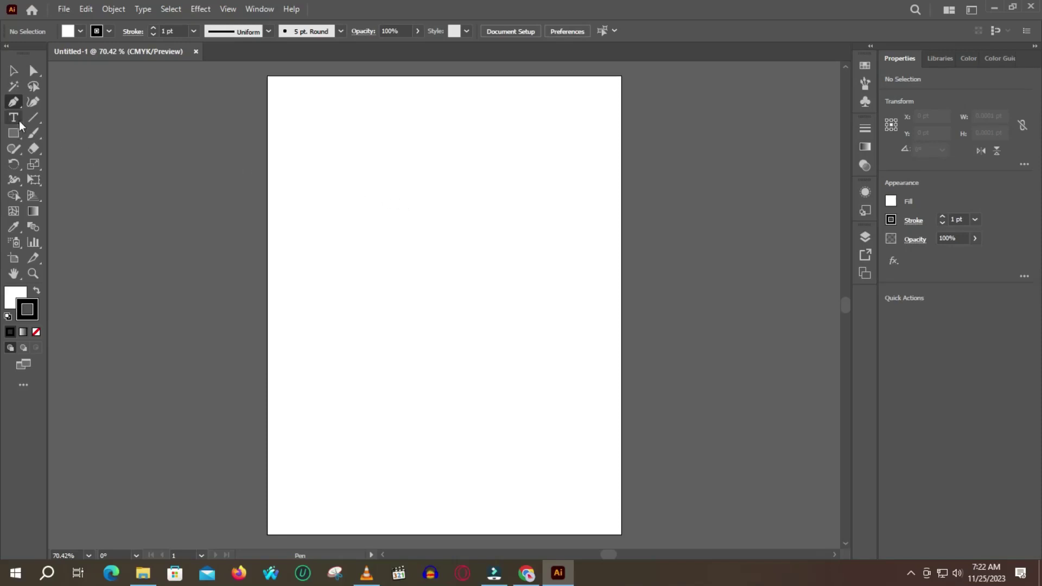
pyautogui.click(15, 104)
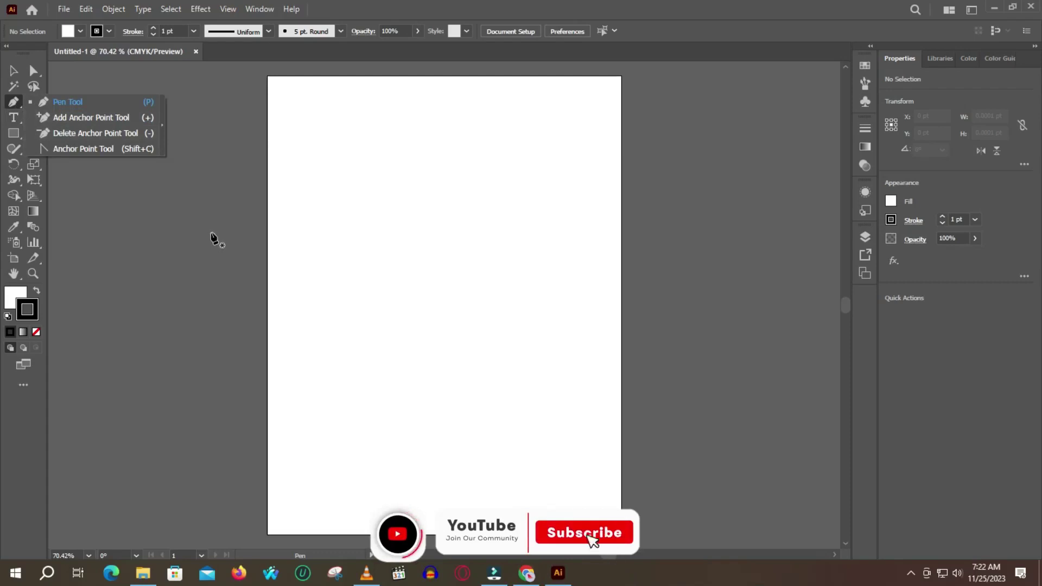
# Place the first Pen anchor in the upper-left area of the artboard
pyautogui.moveTo(333, 230); pyautogui.dragTo(338, 322)
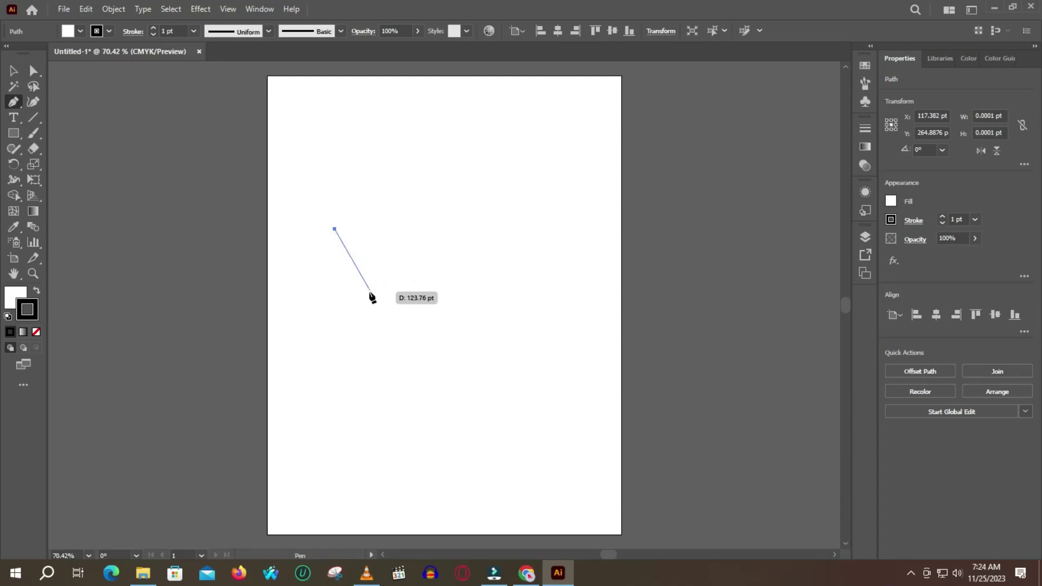
# Draw an eight-corner irregular polygon with the Pen and close it at the starting anchor
pyautogui.click(335, 328)
pyautogui.click(386, 378)
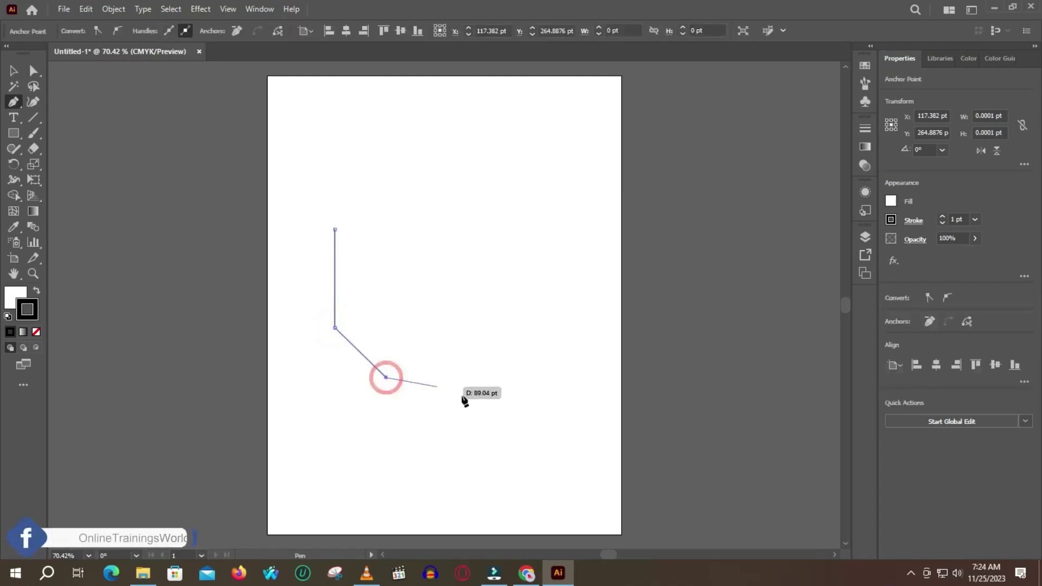
pyautogui.click(502, 390)
pyautogui.click(518, 326)
pyautogui.click(521, 234)
pyautogui.click(429, 225)
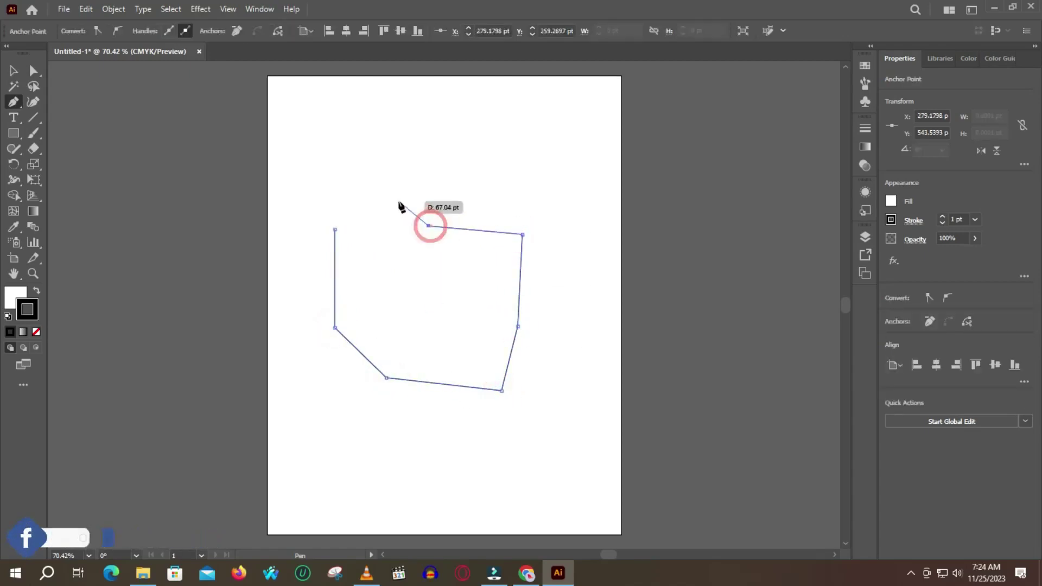
pyautogui.click(398, 202)
pyautogui.click(350, 220)
pyautogui.click(335, 230)
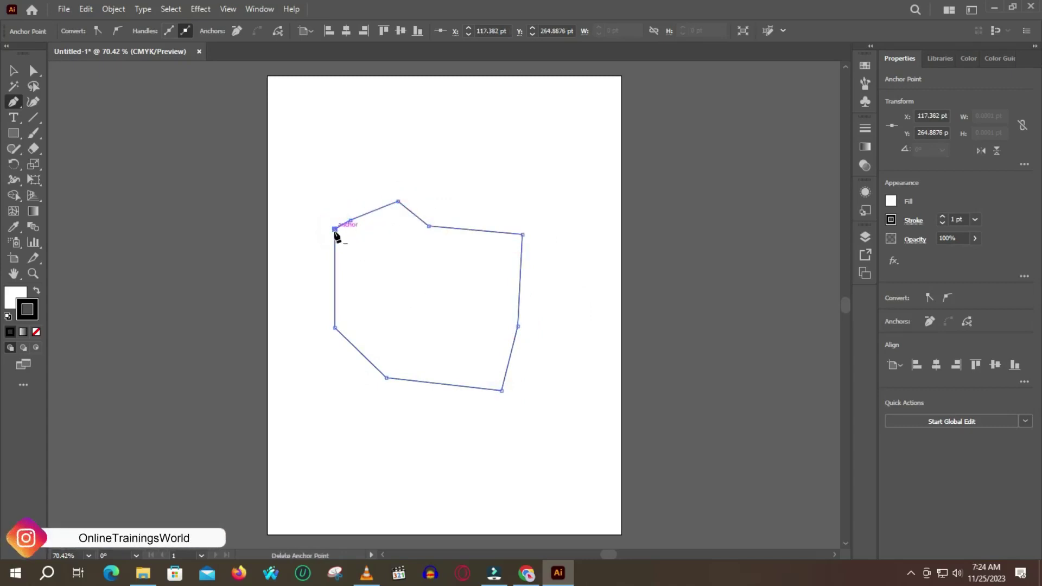
# Delete the polygon's top-left corner anchor, leaving seven anchors
pyautogui.press('ctrl')
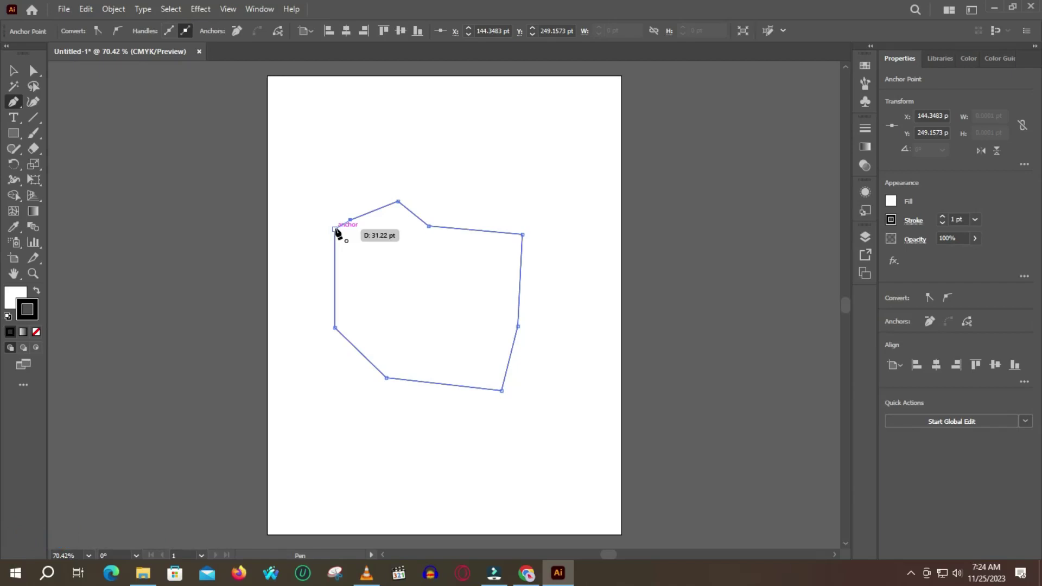
pyautogui.click(335, 229)
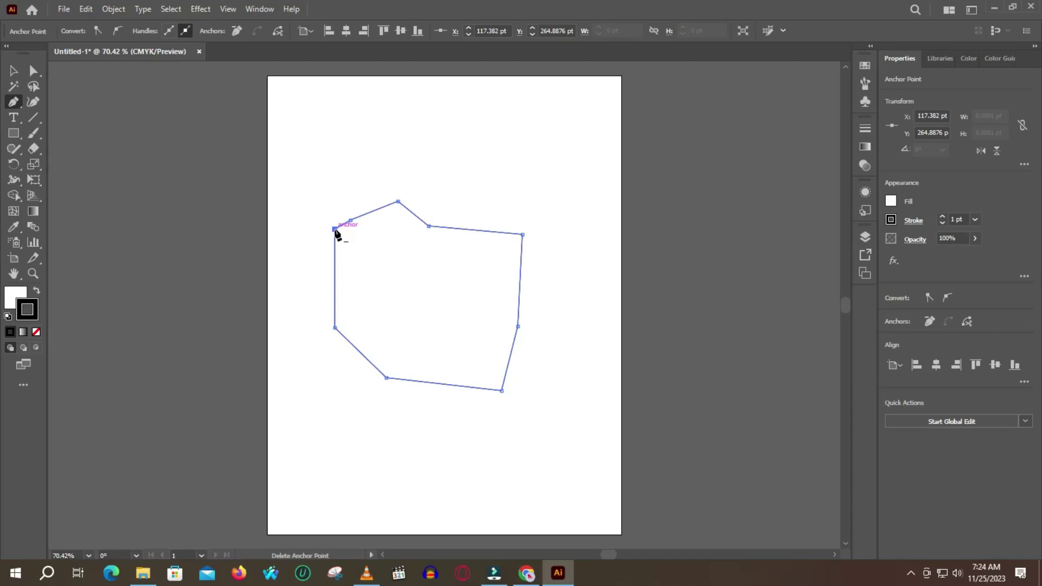
pyautogui.click(335, 230)
# Delete the next top-left anchor and add anchor points along the polygon's left edge
pyautogui.click(350, 221)
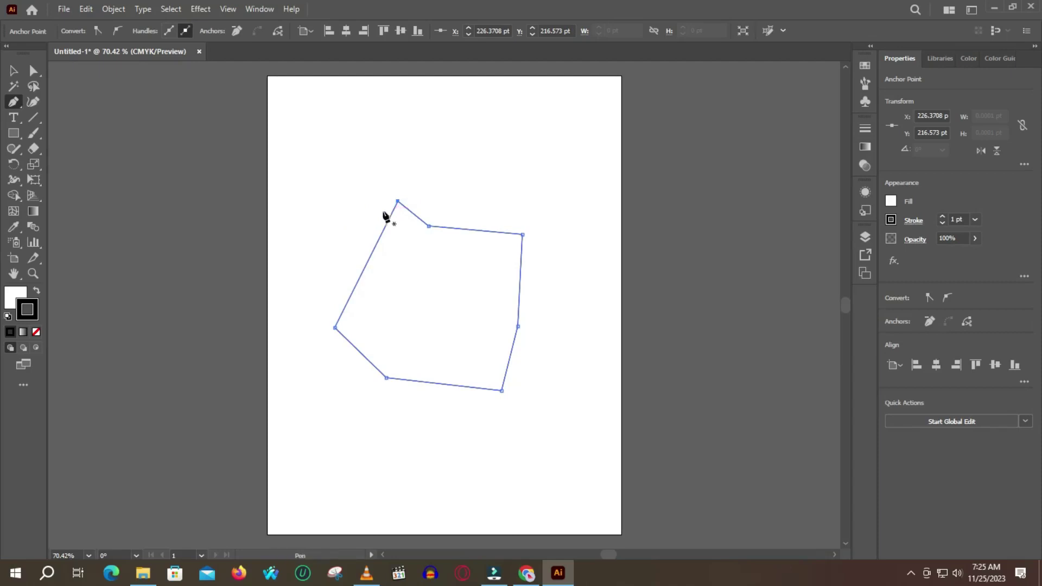
pyautogui.click(390, 218)
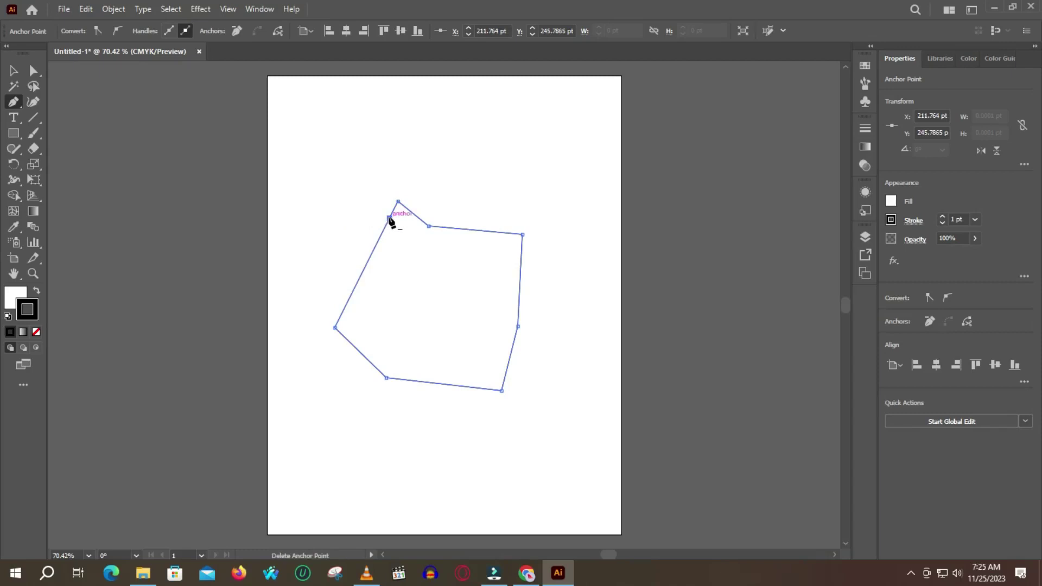
pyautogui.click(391, 214)
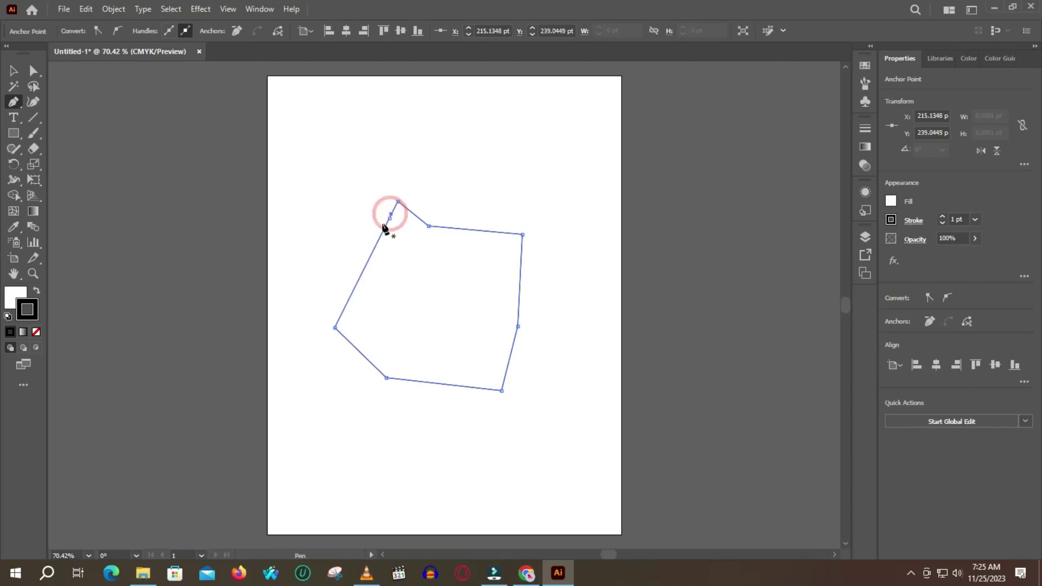
pyautogui.click(363, 271)
# Draw a second five-corner polygon, then select everything and delete both polygons
pyautogui.click(331, 232)
pyautogui.click(378, 177)
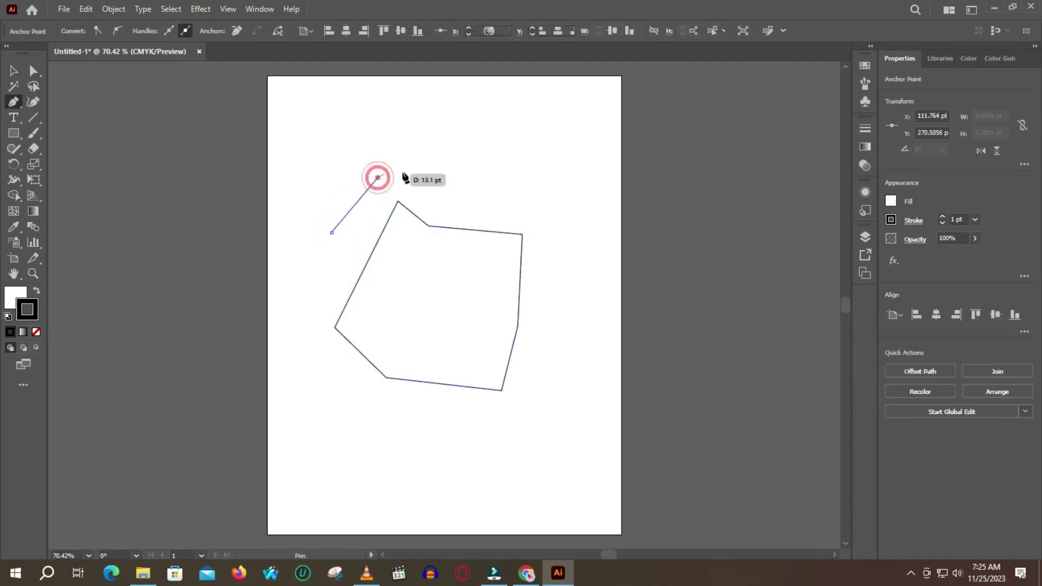
pyautogui.click(448, 202)
pyautogui.click(420, 266)
pyautogui.click(344, 296)
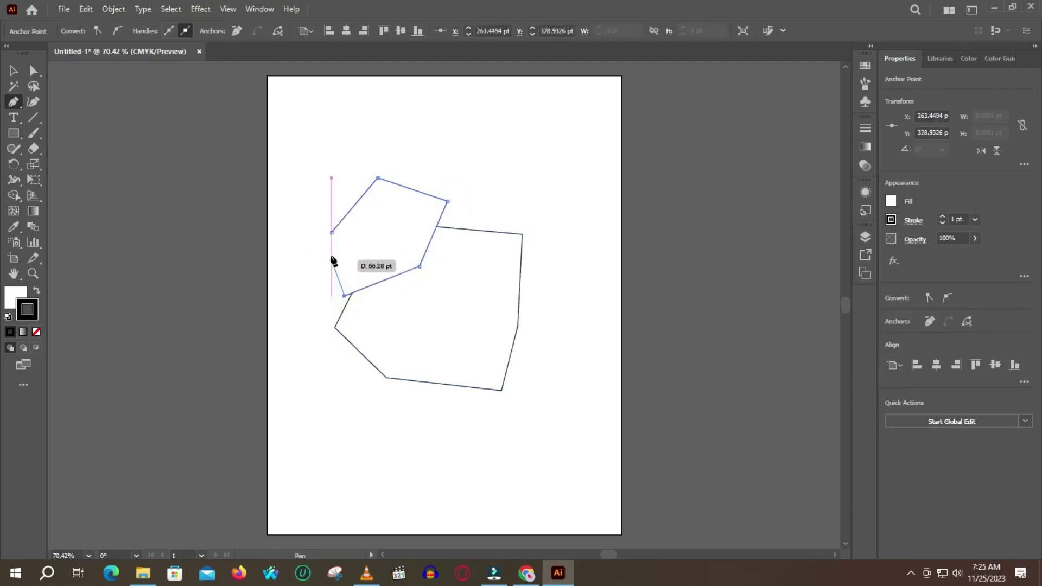
pyautogui.click(331, 232)
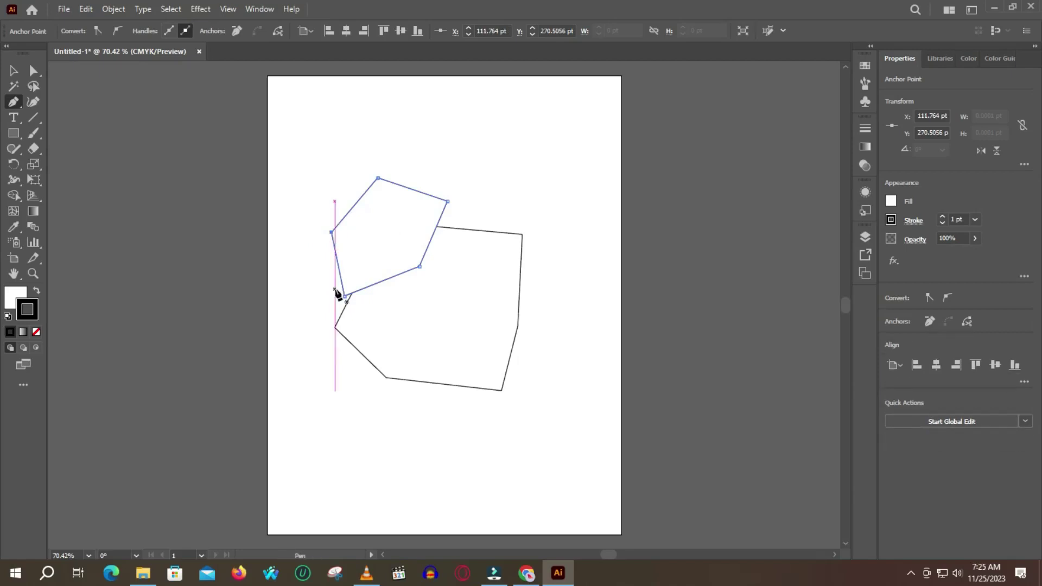
pyautogui.hotkey('ctrl', 'a')
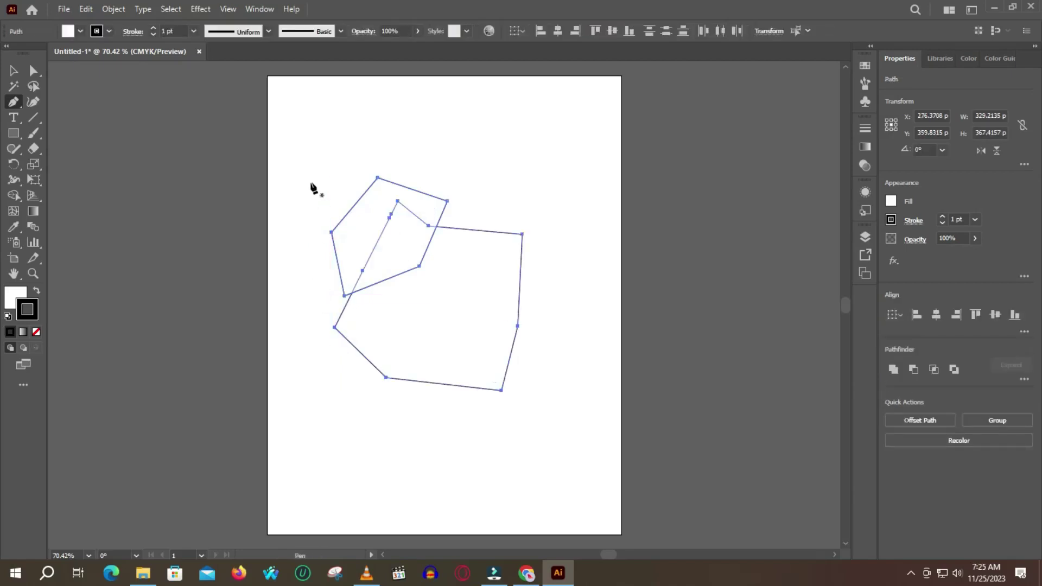
pyautogui.press('Delete')
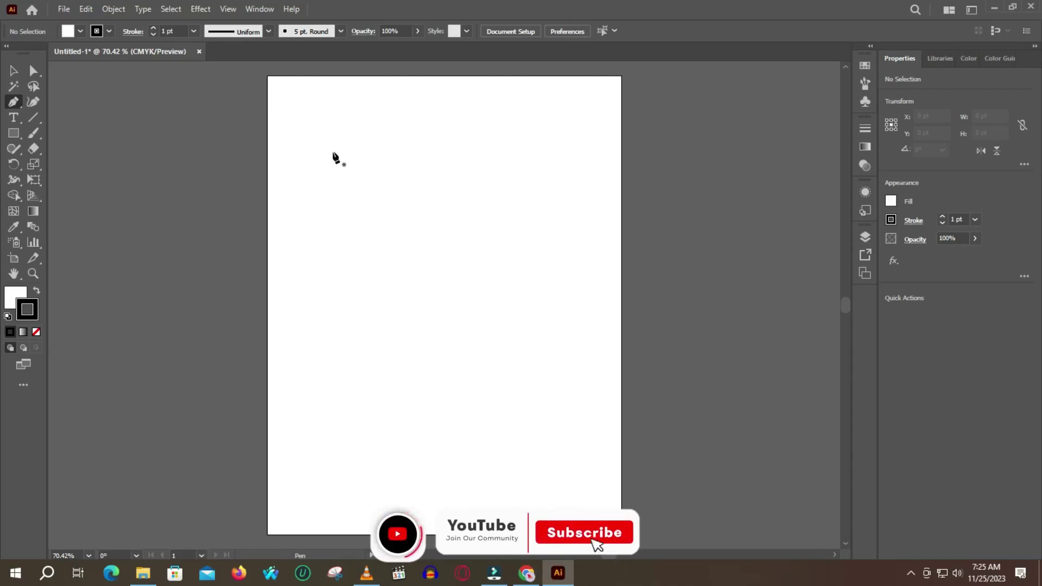
# Place a first Pen anchor at the upper left and turn off Smart Guides in the View menu
pyautogui.click(366, 153)
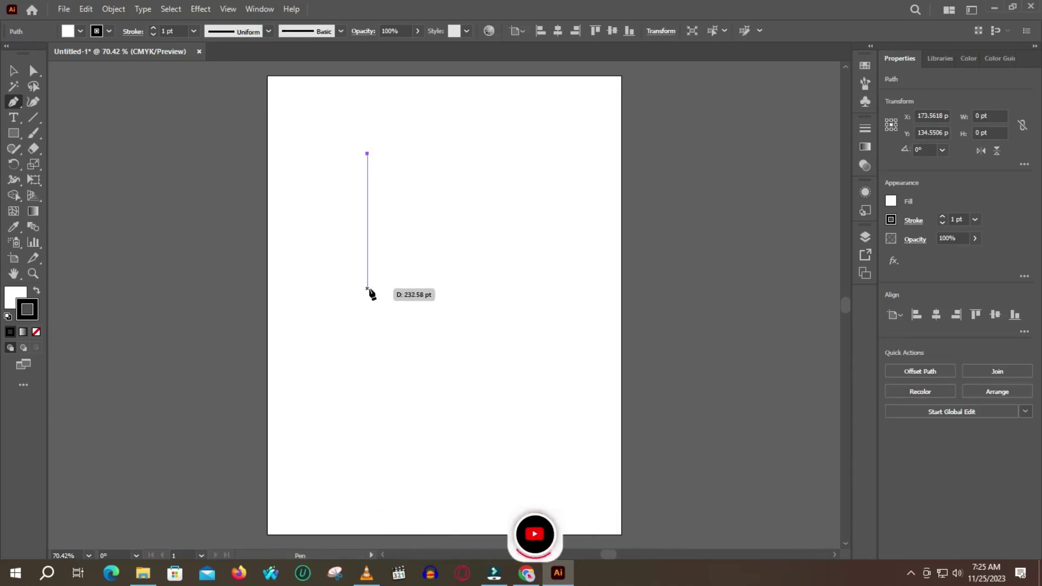
pyautogui.click(228, 9)
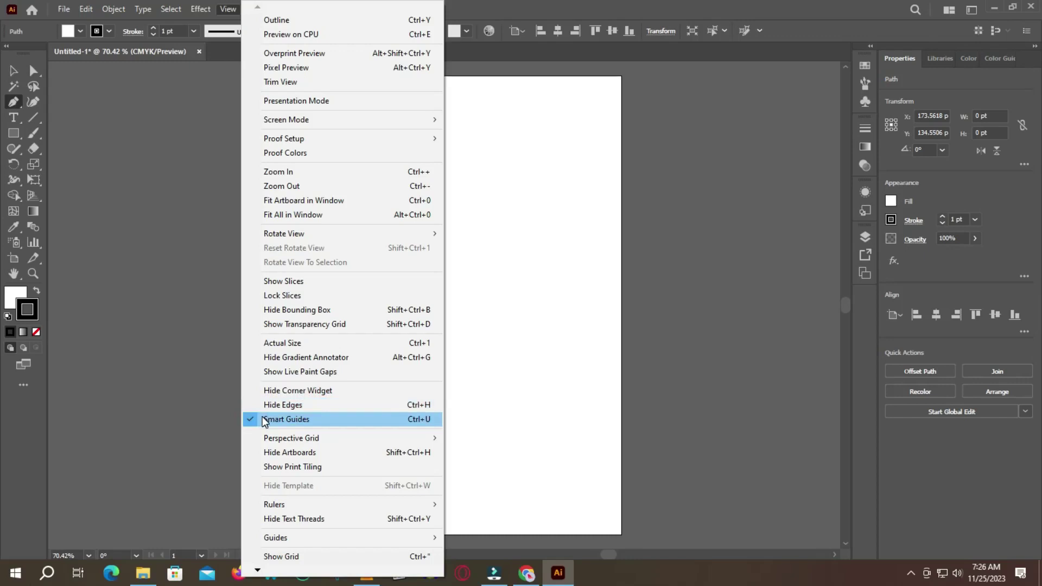
pyautogui.click(606, 466)
pyautogui.press('ctrl')
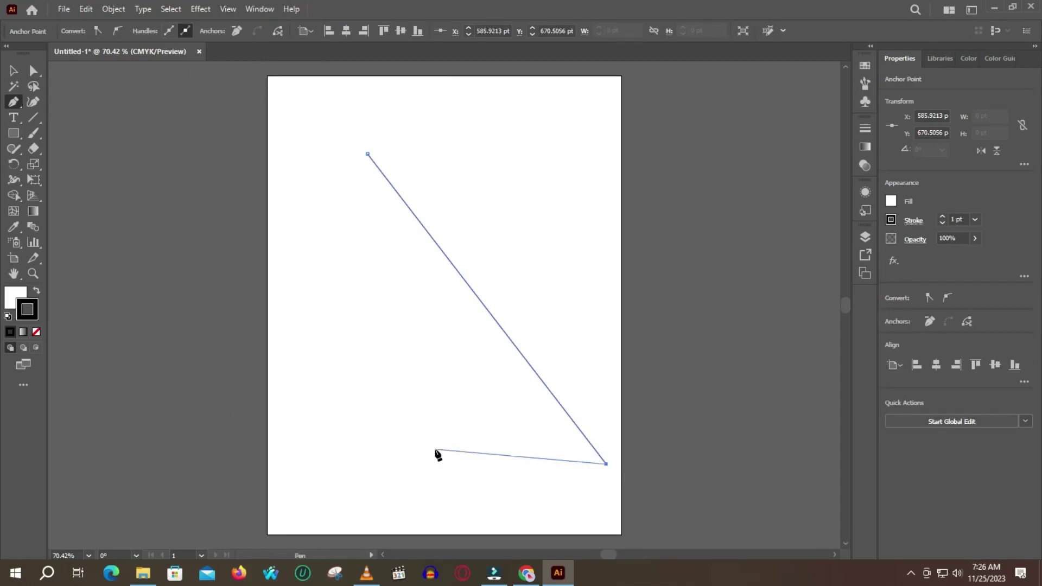
# Undo the stray diagonal segment, end and deselect the path, then place the leaf's top-tip anchor
pyautogui.hotkey('ctrl', 'z')
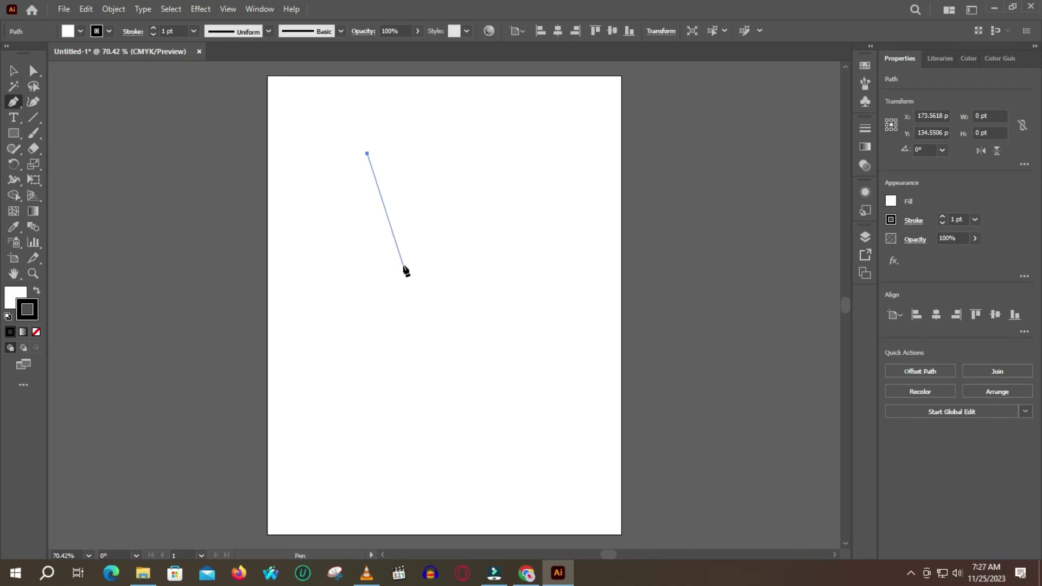
pyautogui.press('shift')
pyautogui.press('Escape')
pyautogui.press('ctrl')
pyautogui.keyDown('ctrl'); pyautogui.click(383, 249); pyautogui.keyUp('ctrl')
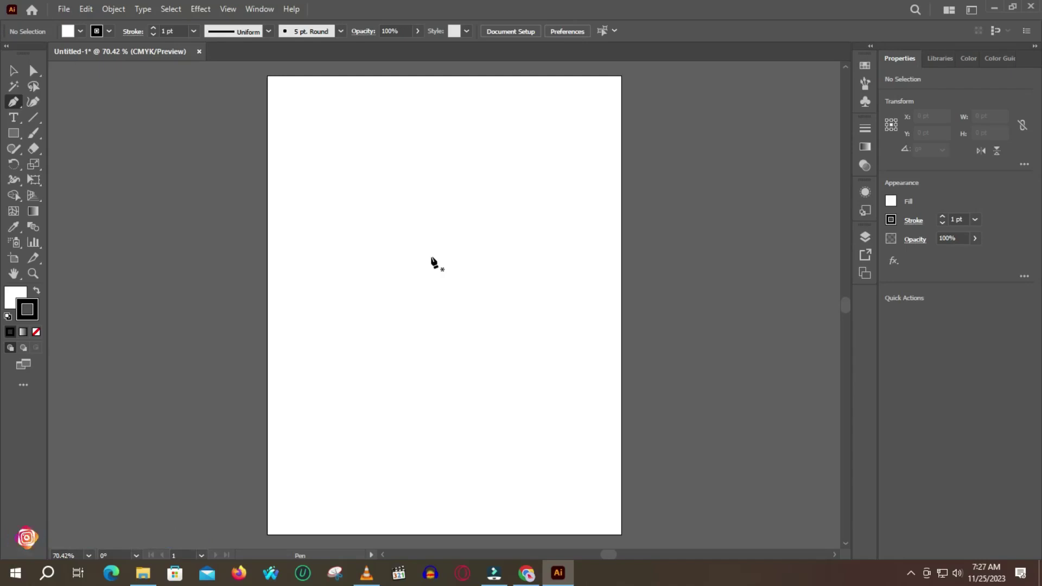
pyautogui.click(370, 199)
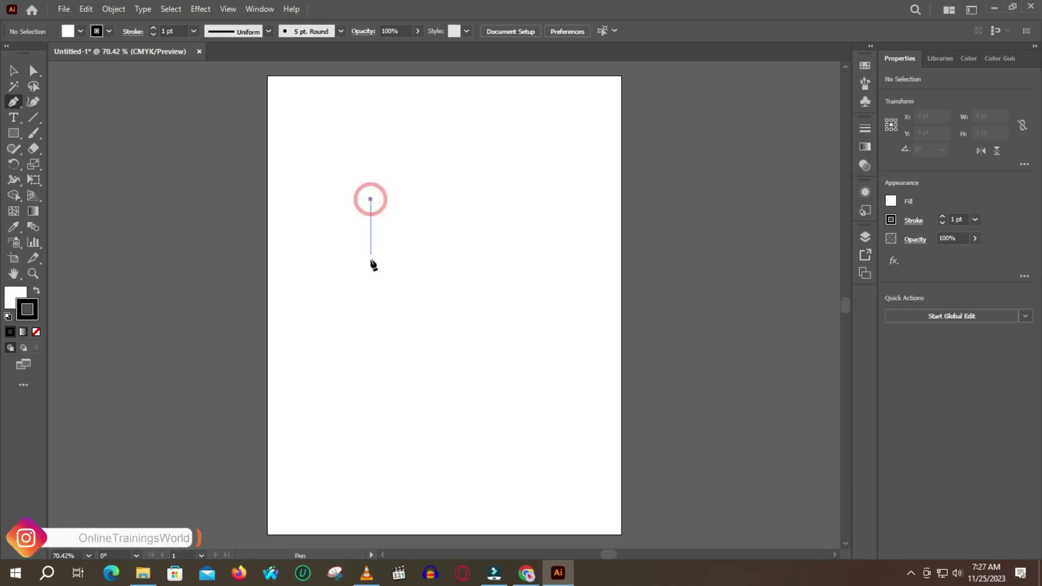
# Add six corner anchors around the leaf outline, close it on the starting point, and select it
pyautogui.click(372, 294)
pyautogui.click(455, 345)
pyautogui.click(541, 296)
pyautogui.click(553, 237)
pyautogui.click(482, 206)
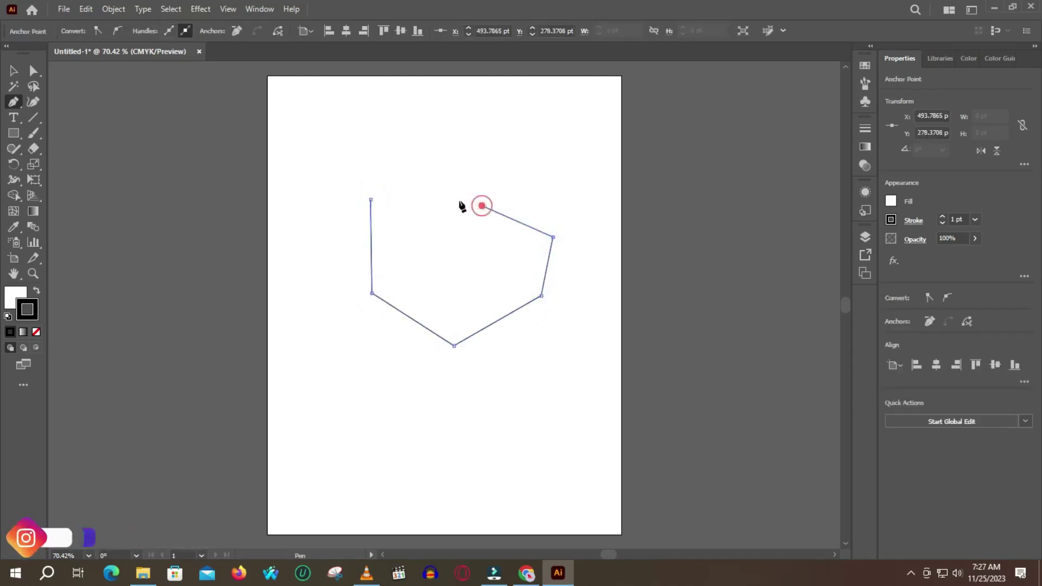
pyautogui.click(419, 186)
pyautogui.click(370, 199)
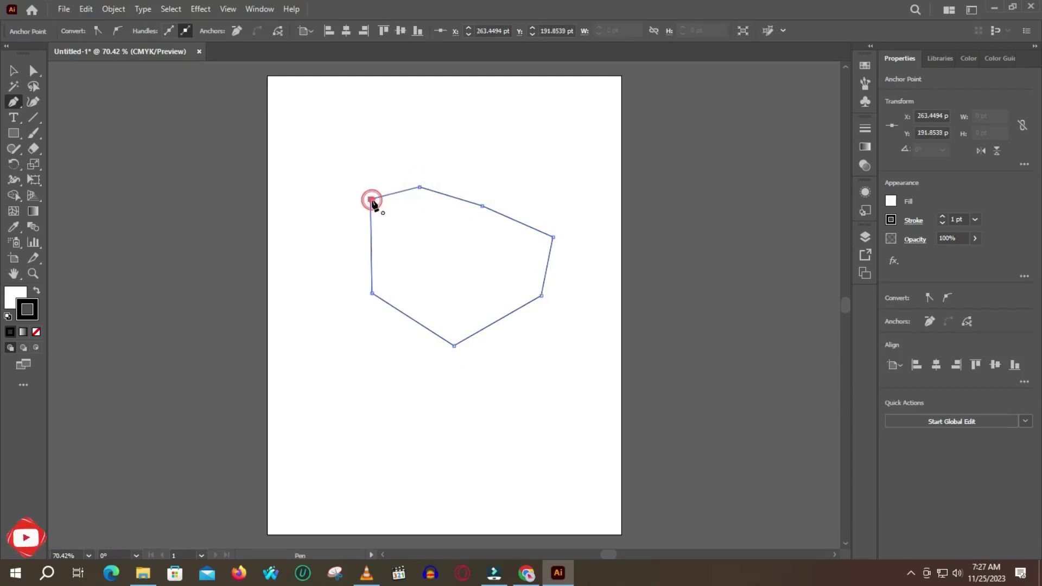
pyautogui.press('v')
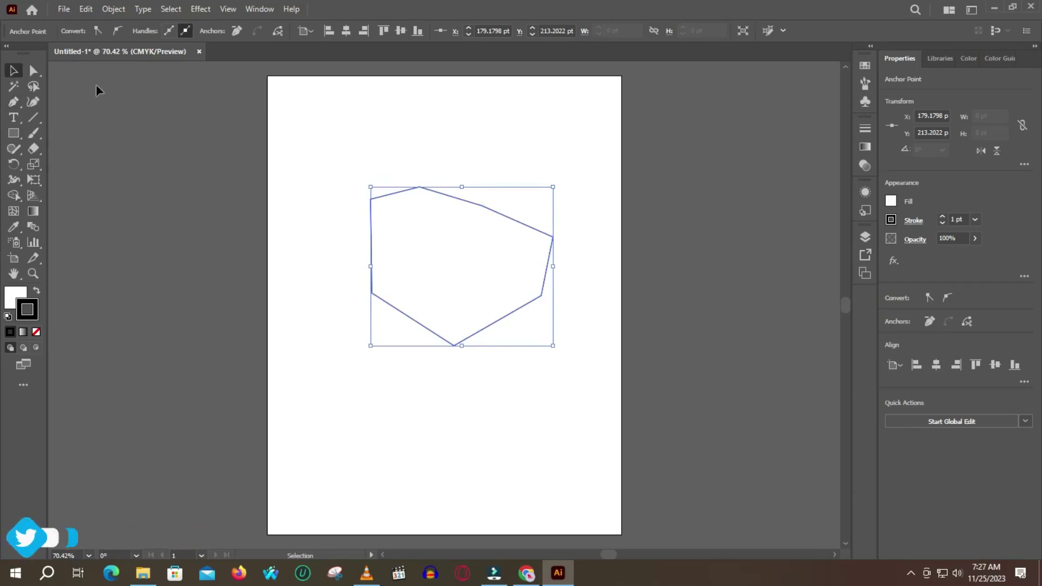
# Marquee-select the closed seven-anchor outline and group it with Ctrl+G
pyautogui.click(33, 71)
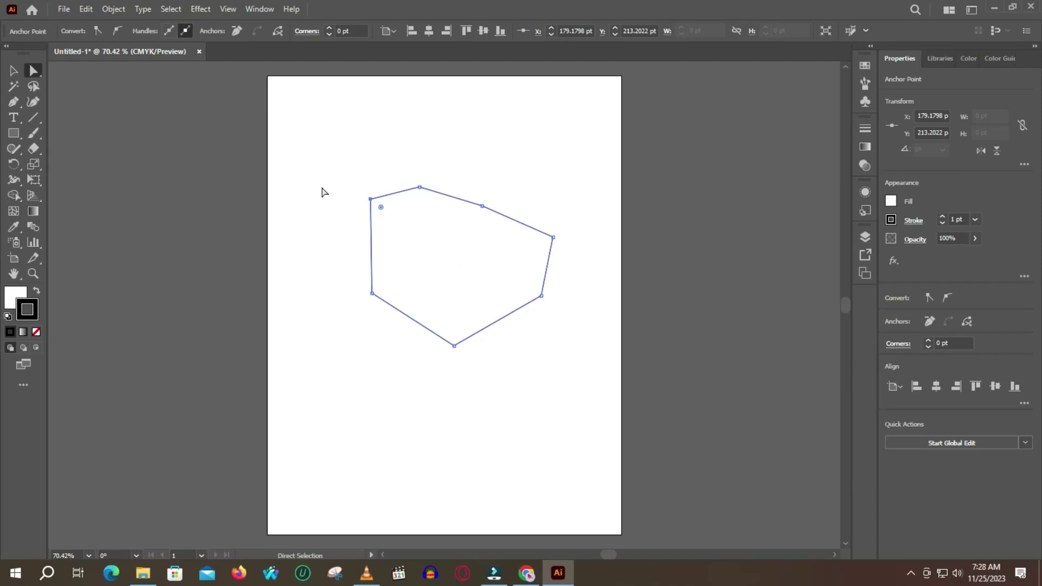
pyautogui.click(14, 71)
pyautogui.moveTo(319, 111); pyautogui.dragTo(602, 440)
pyautogui.hotkey('ctrl', 'g')
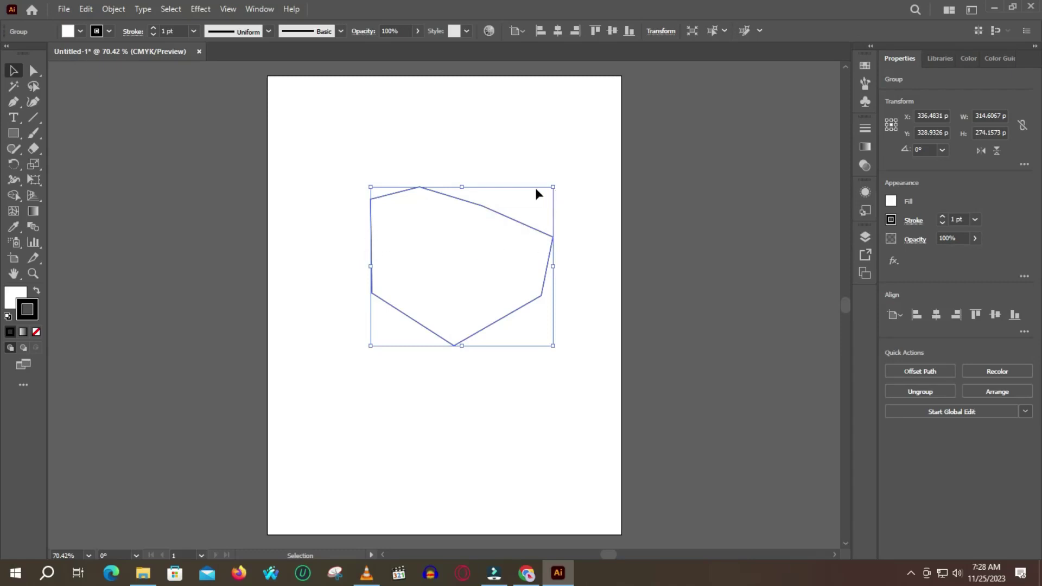
# Drag the grouped polygon right onto the pasteboard, leaving the artboard empty
pyautogui.rightClick(448, 191)
pyautogui.click(307, 178)
pyautogui.moveTo(433, 202)
pyautogui.mouseDown()
pyautogui.moveTo(478, 215)
pyautogui.moveTo(620, 212)
pyautogui.moveTo(719, 237)
pyautogui.mouseUp()
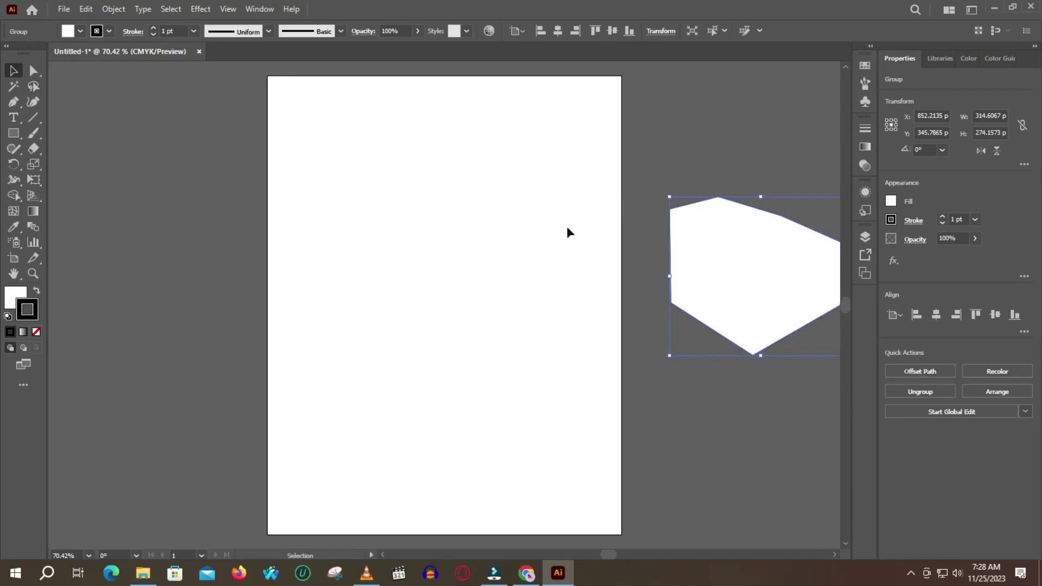
pyautogui.click(14, 101)
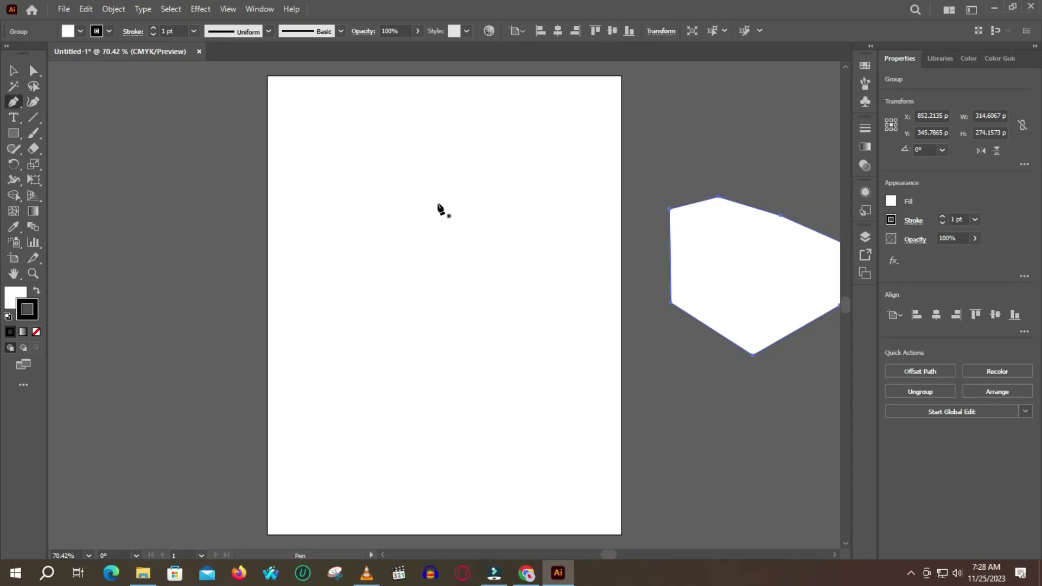
# Draw a closed seven-corner Pen outline and zoom in to 2400% on its top corner
pyautogui.click(390, 169)
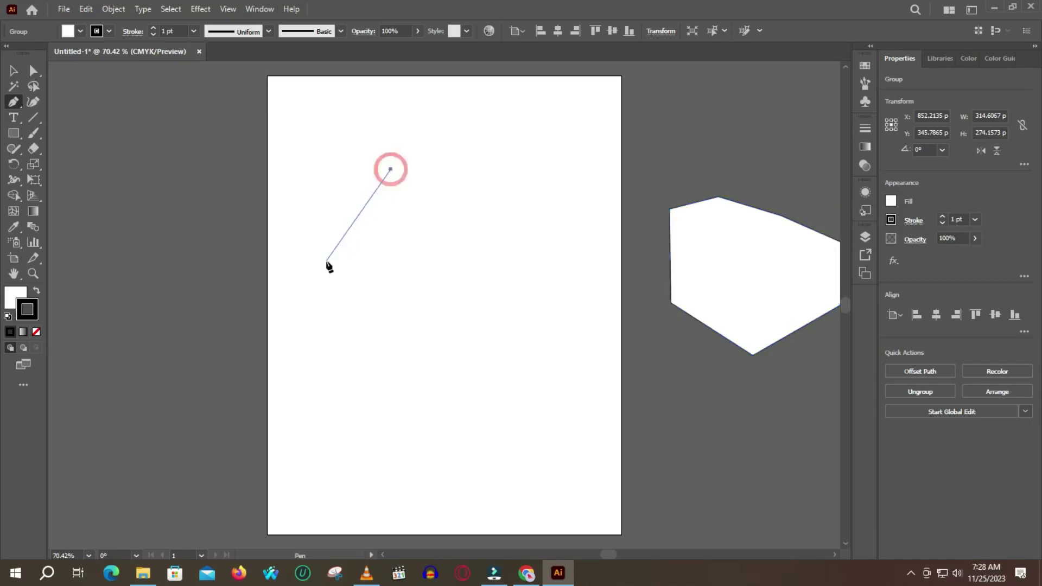
pyautogui.click(327, 261)
pyautogui.click(361, 359)
pyautogui.click(510, 372)
pyautogui.click(537, 296)
pyautogui.click(508, 223)
pyautogui.click(436, 177)
pyautogui.click(390, 169)
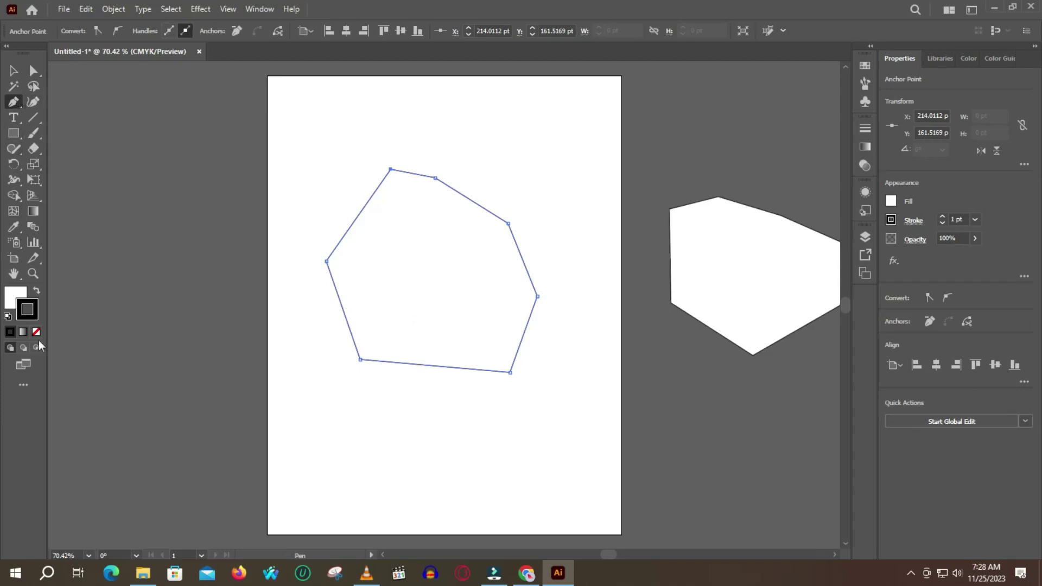
pyautogui.click(33, 273)
pyautogui.moveTo(352, 164); pyautogui.dragTo(352, 283)
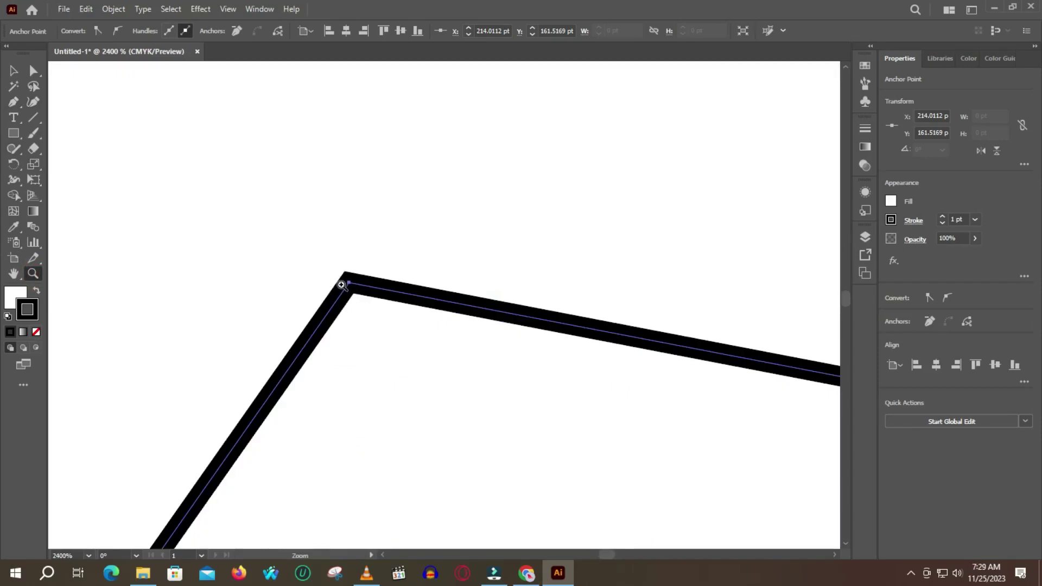
# Clear the selection and bring up the context menu with Join over the outline
pyautogui.click(14, 70)
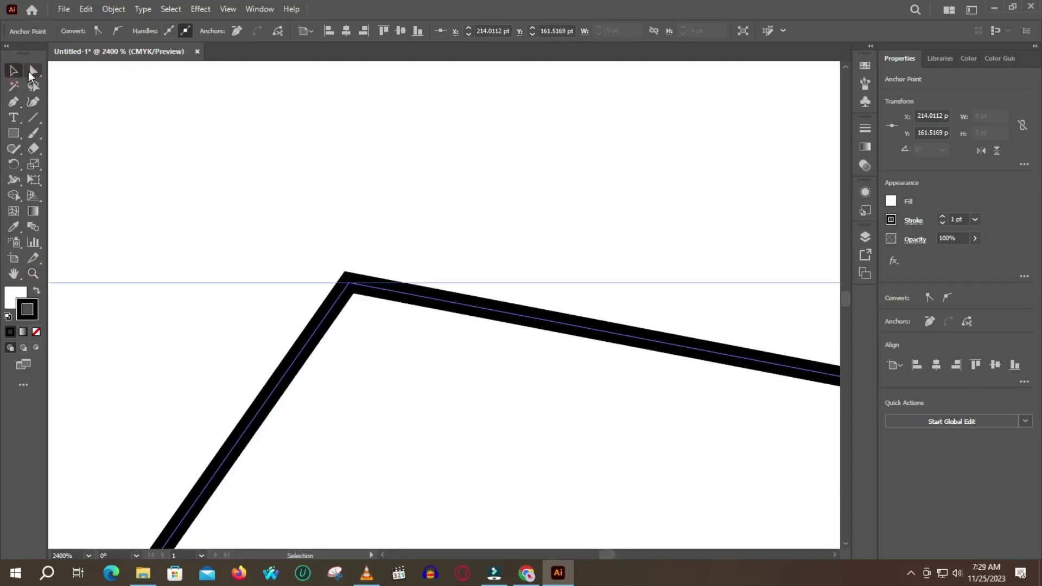
pyautogui.click(33, 71)
pyautogui.hotkey('ctrl', 'shift', 'a')
pyautogui.click(13, 70)
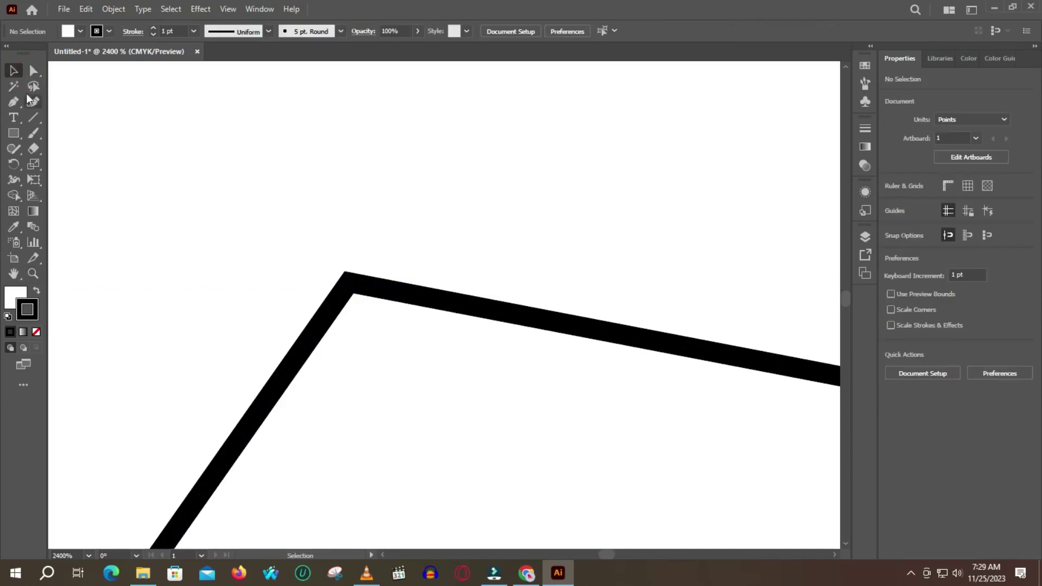
pyautogui.click(13, 101)
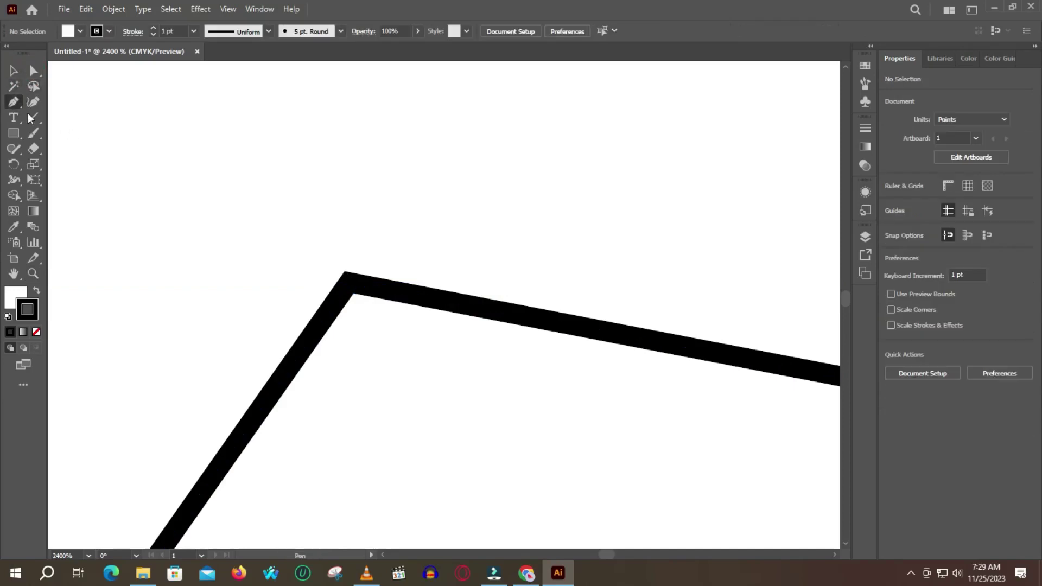
pyautogui.rightClick(455, 270)
pyautogui.rightClick(406, 331)
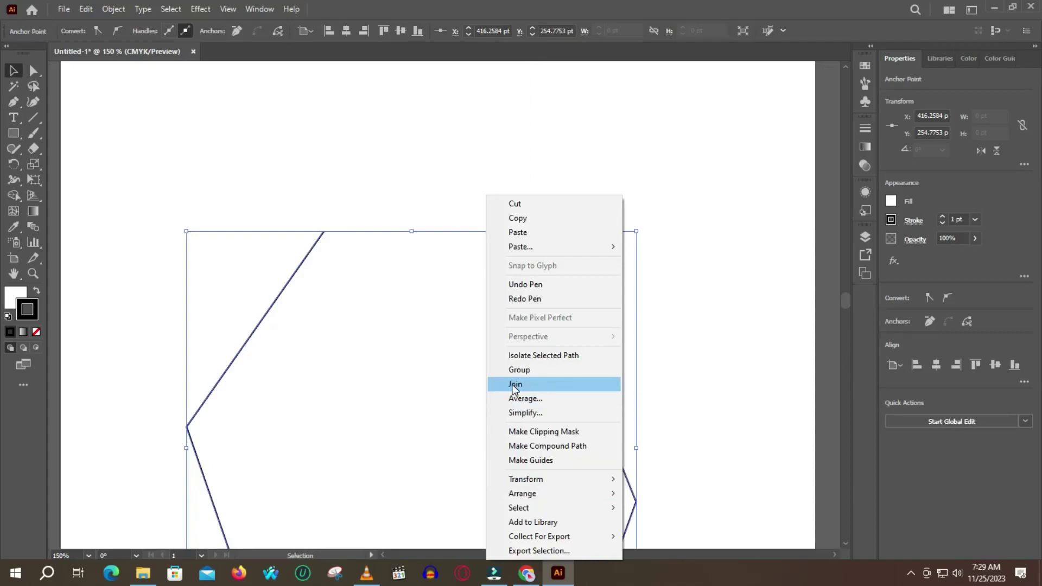
# Try Join, dismiss the warning, and marquee-select the outline's two top endpoints
pyautogui.click(515, 389)
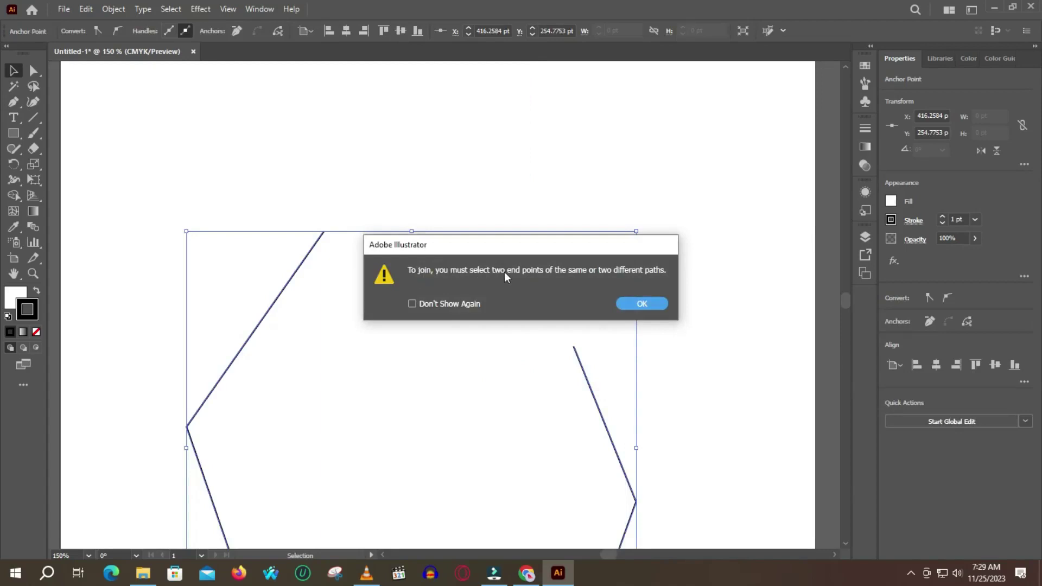
pyautogui.click(642, 304)
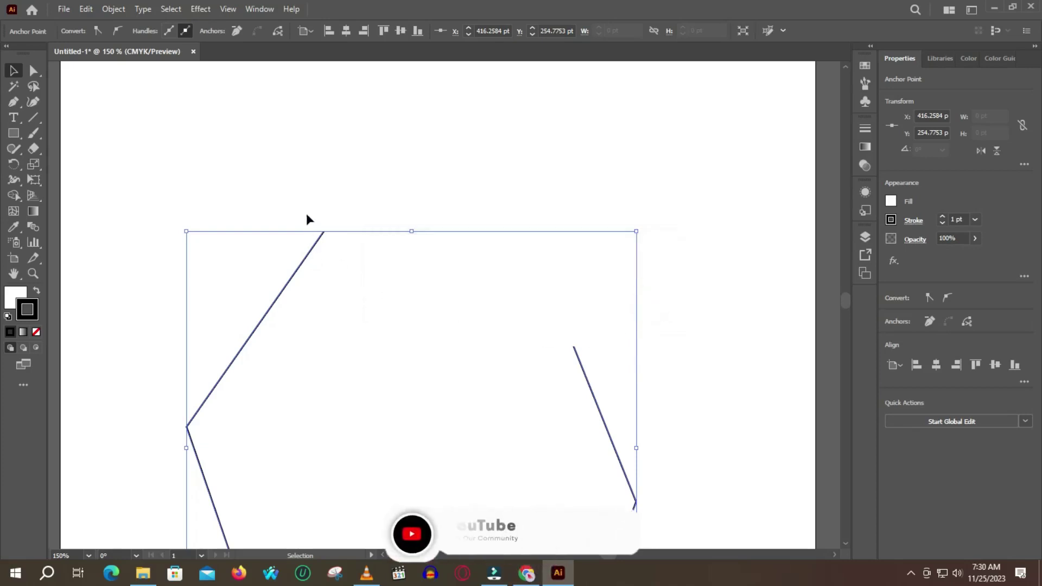
pyautogui.click(34, 70)
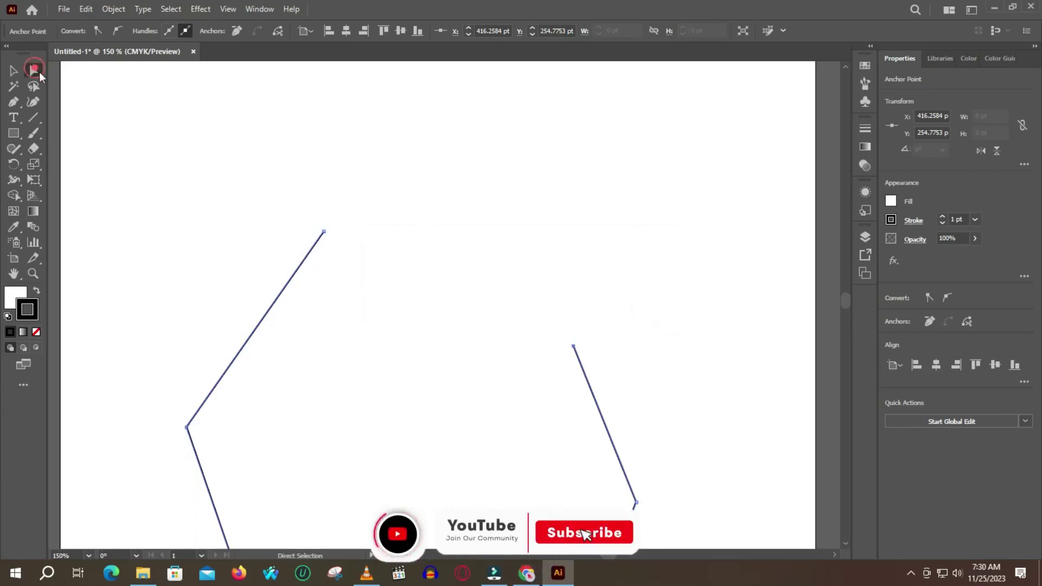
pyautogui.moveTo(285, 205); pyautogui.dragTo(600, 365)
# Join the two endpoints with a straight segment, then delete that new segment
pyautogui.rightClick(441, 320)
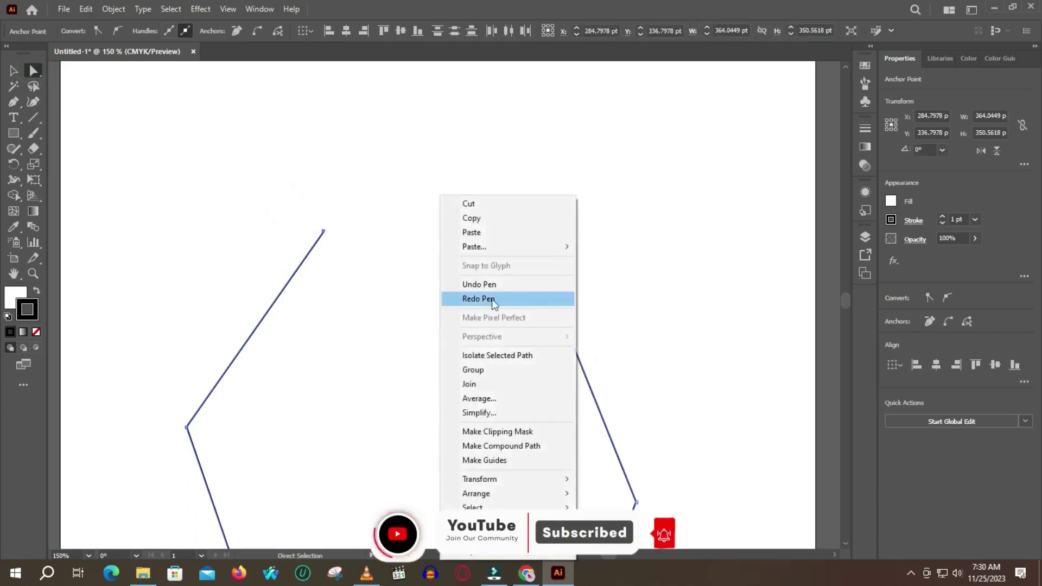
pyautogui.click(494, 383)
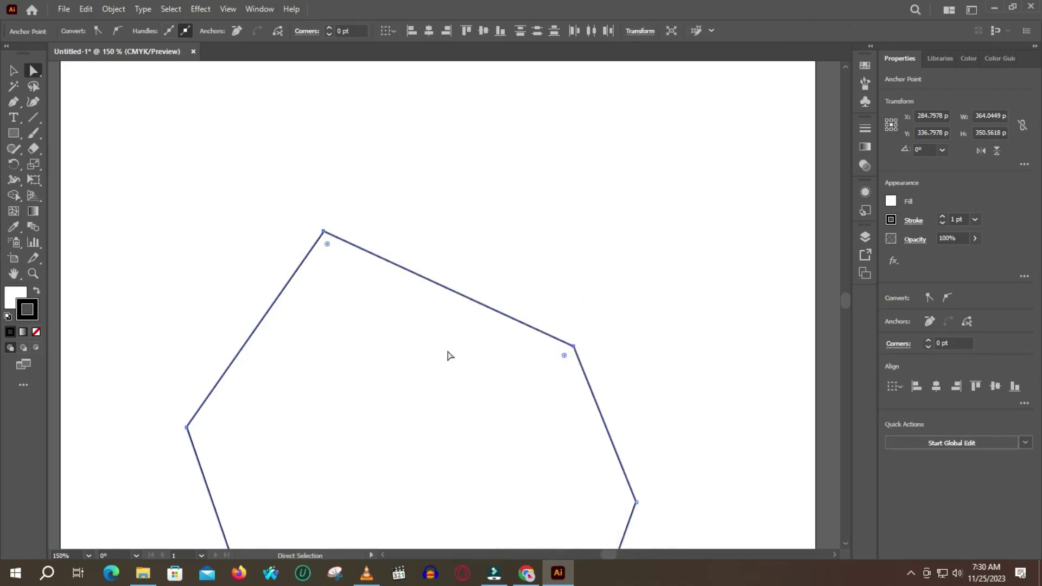
pyautogui.scroll(-2, 400, 256)
pyautogui.press('Delete')
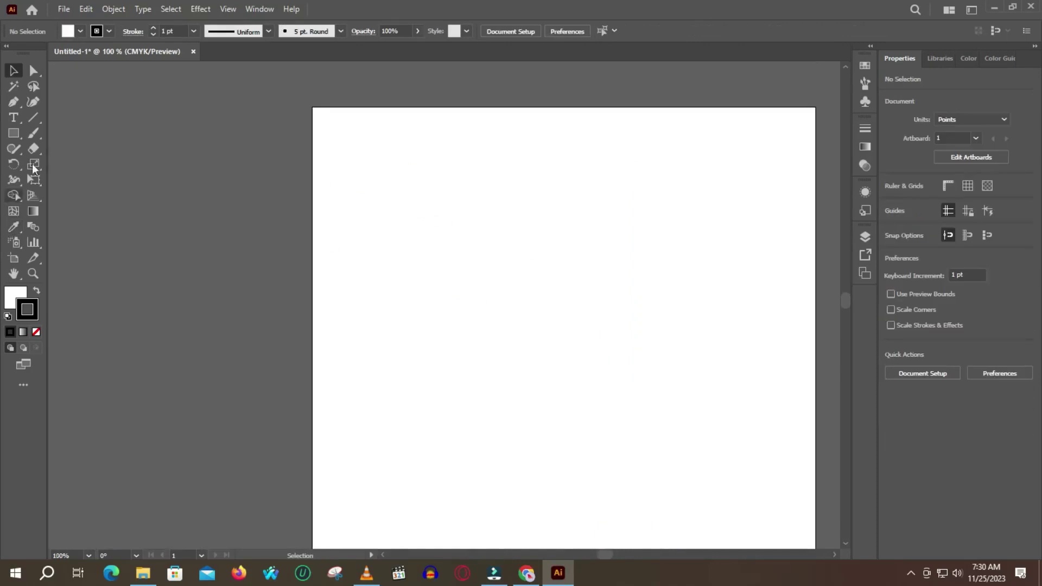
# Draw a short vertical Pen line near the top of the artboard, undoing an extra segment
pyautogui.click(13, 103)
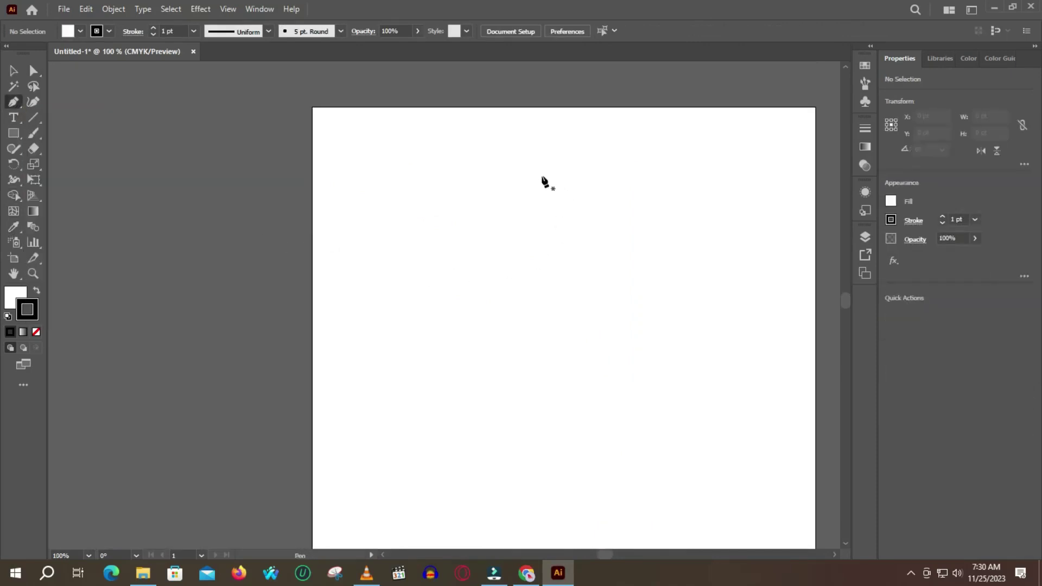
pyautogui.moveTo(573, 251)
pyautogui.mouseDown()
pyautogui.moveTo(450, 217)
pyautogui.moveTo(449, 228)
pyautogui.mouseUp()
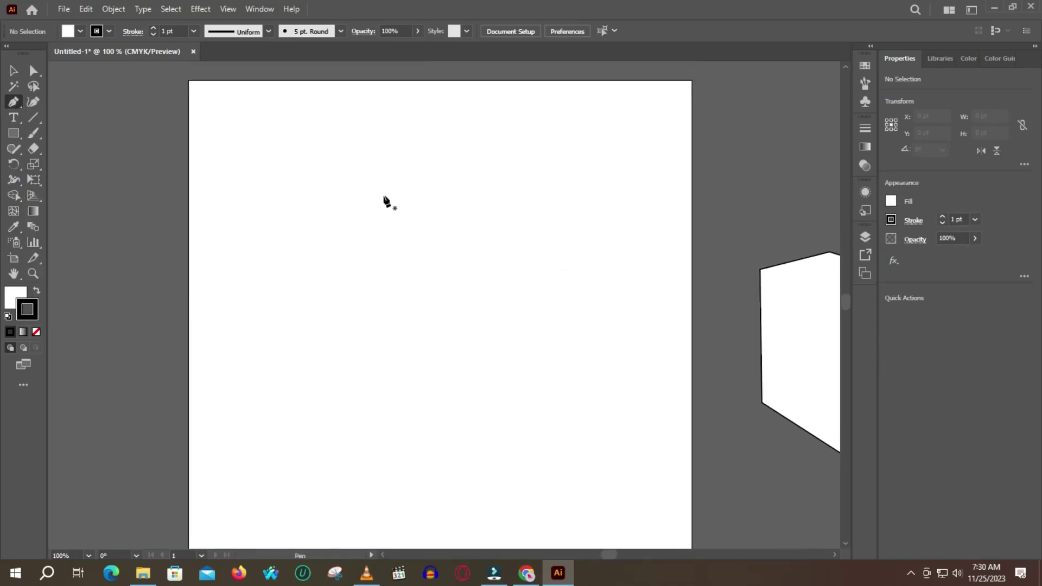
pyautogui.click(391, 156)
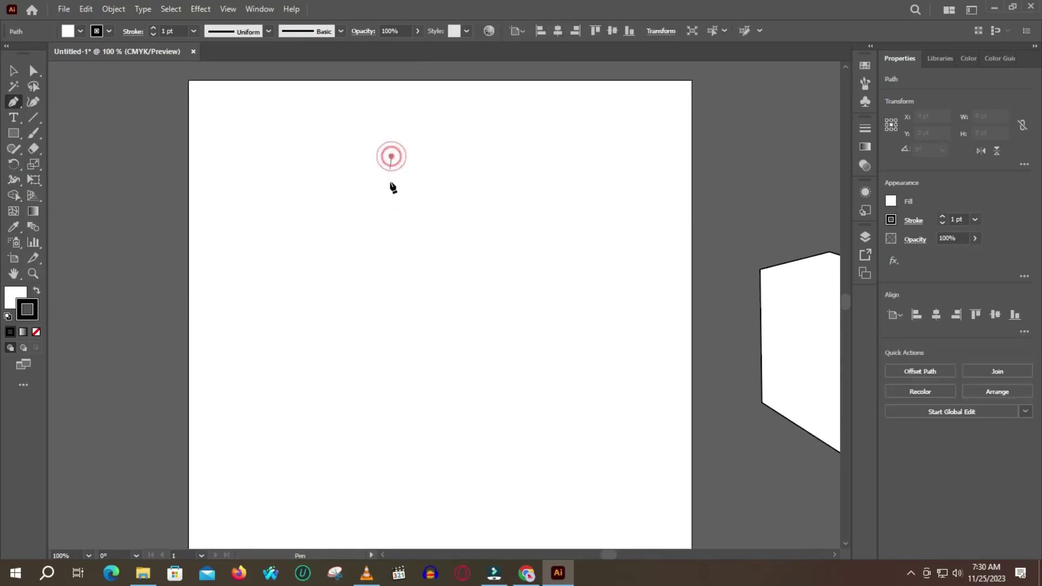
pyautogui.click(391, 261)
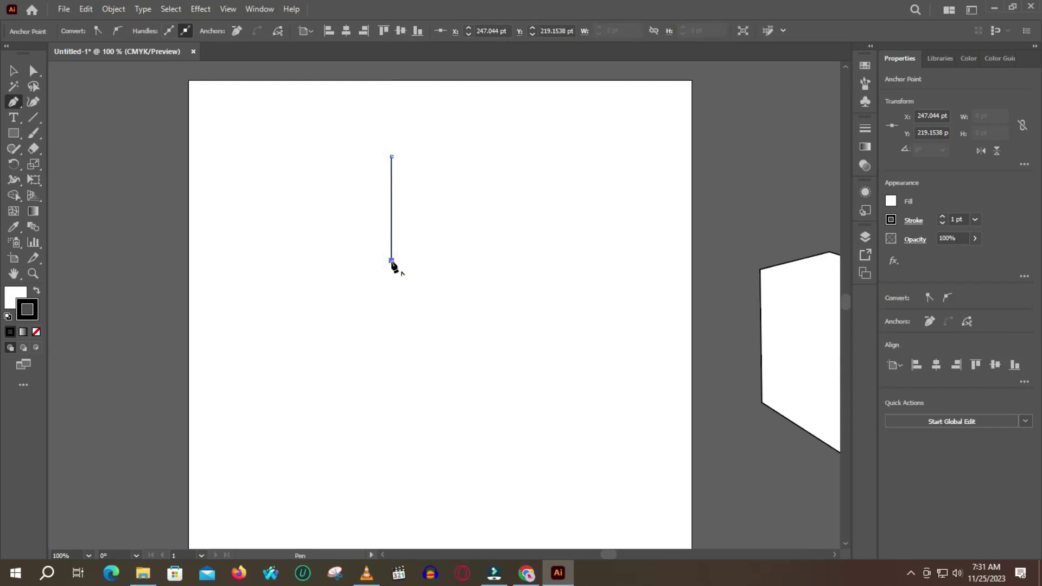
pyautogui.press('Return')
pyautogui.click(392, 269)
pyautogui.hotkey('ctrl', 'z')
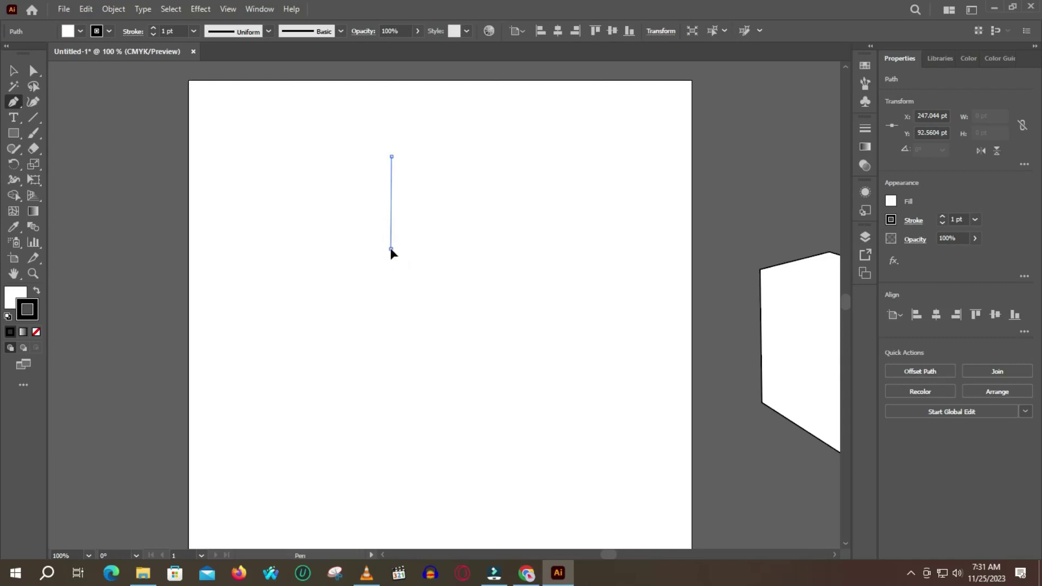
# Curve the lower anchor, then undo twice to remove the stray straight line and left arc
pyautogui.moveTo(392, 249); pyautogui.dragTo(422, 282)
pyautogui.moveTo(421, 280); pyautogui.dragTo(422, 281)
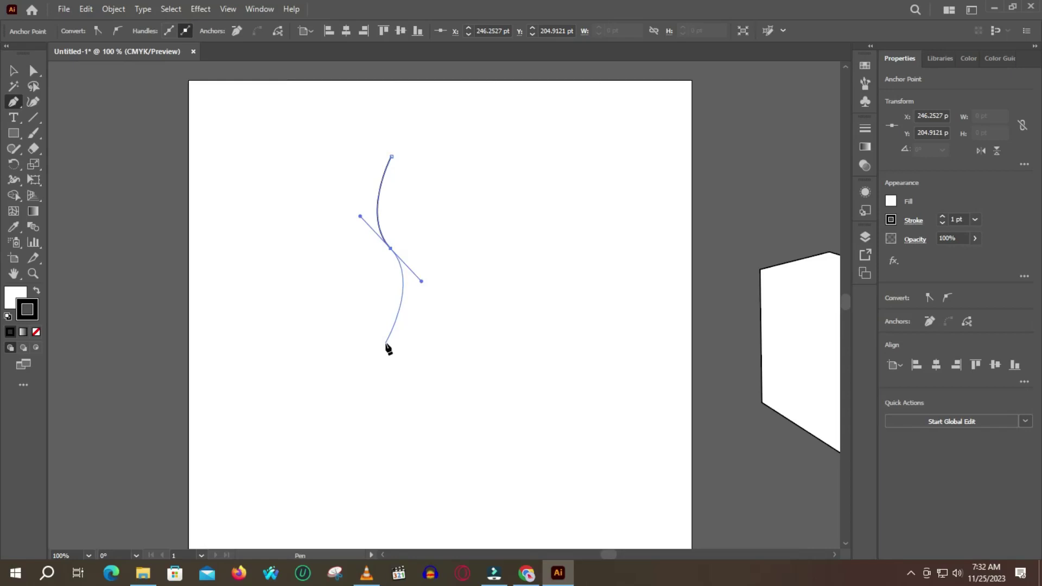
pyautogui.press('Escape')
pyautogui.moveTo(501, 151); pyautogui.dragTo(500, 192)
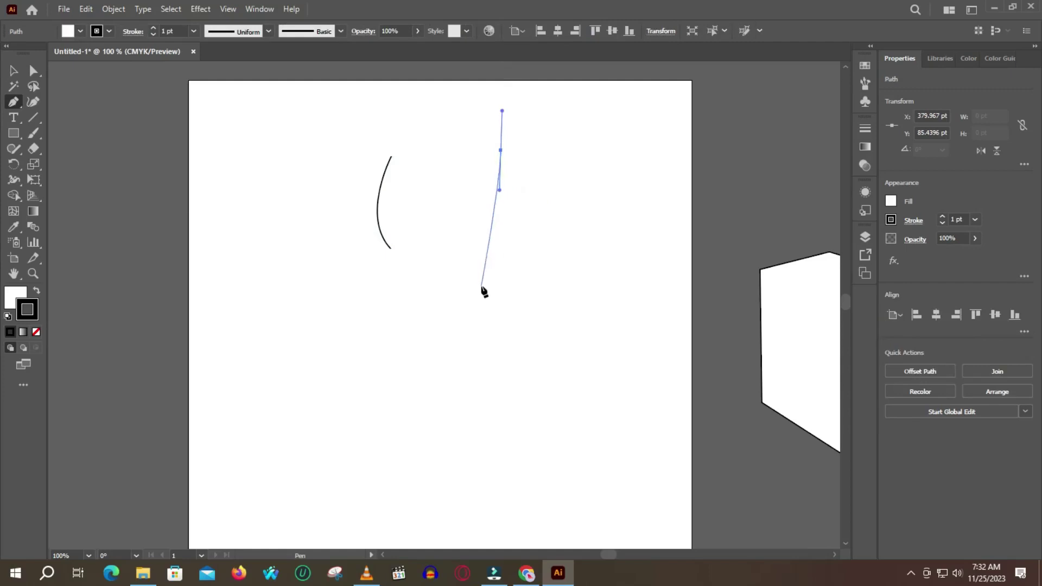
pyautogui.hotkey('ctrl', 'z')
pyautogui.hotkey('ctrl', 'z')
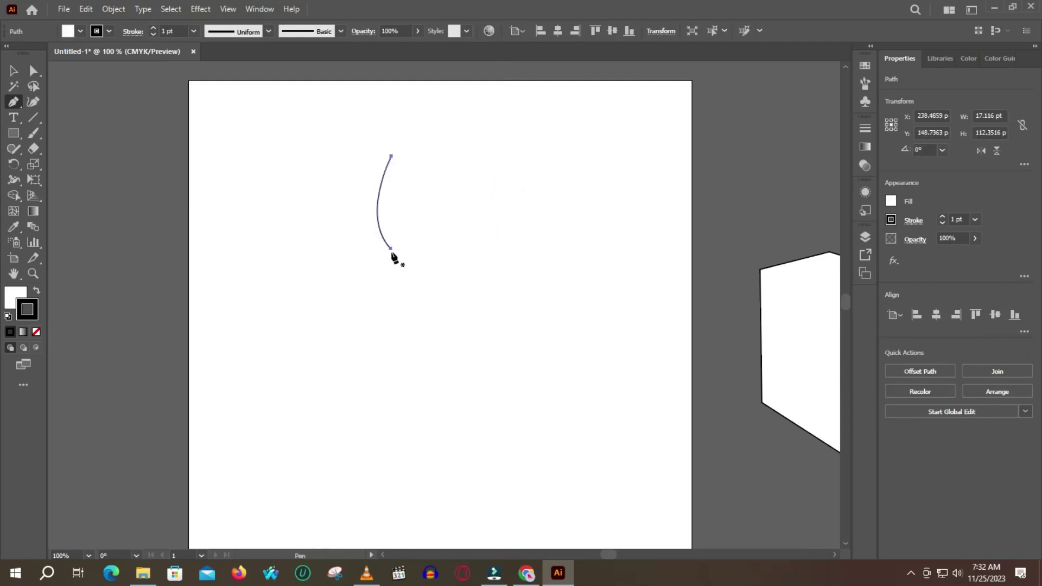
pyautogui.hotkey('ctrl', 'z')
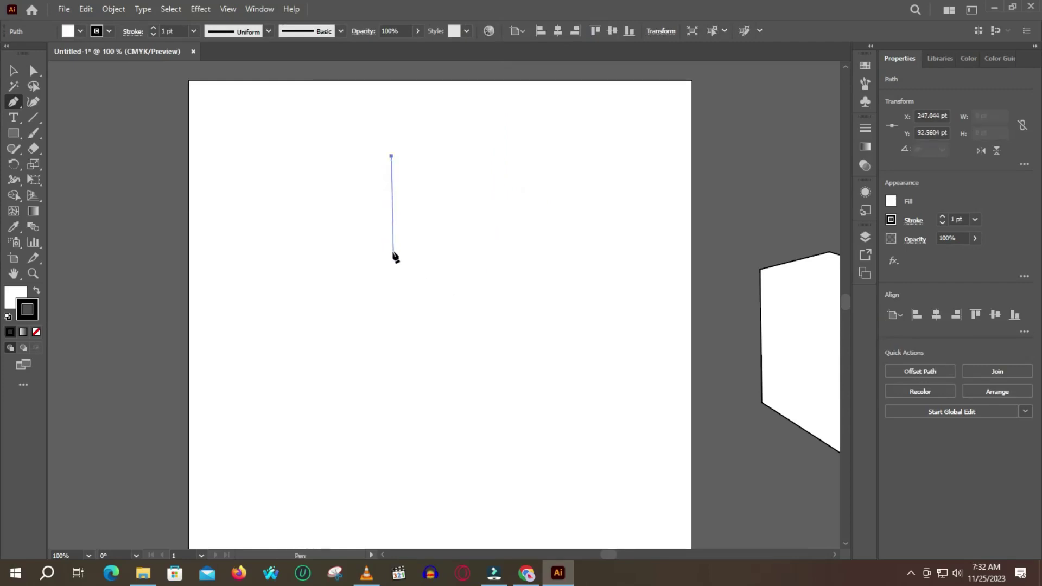
# Curve the left segment into a sharp corner anchor and add a straight vertical stem below it
pyautogui.click(391, 250)
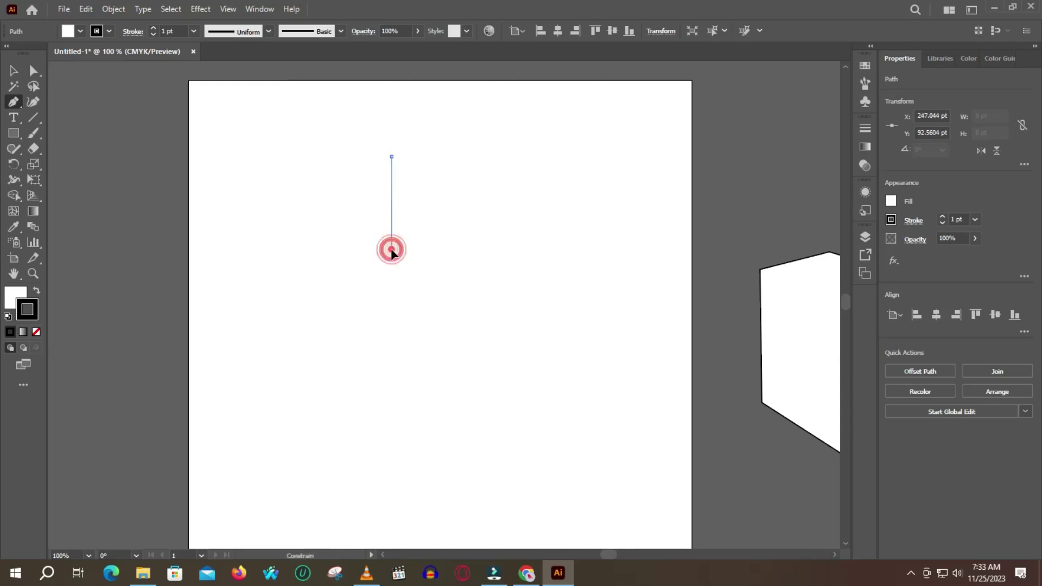
pyautogui.moveTo(392, 251)
pyautogui.mouseDown()
pyautogui.moveTo(413, 283)
pyautogui.moveTo(429, 279)
pyautogui.mouseUp()
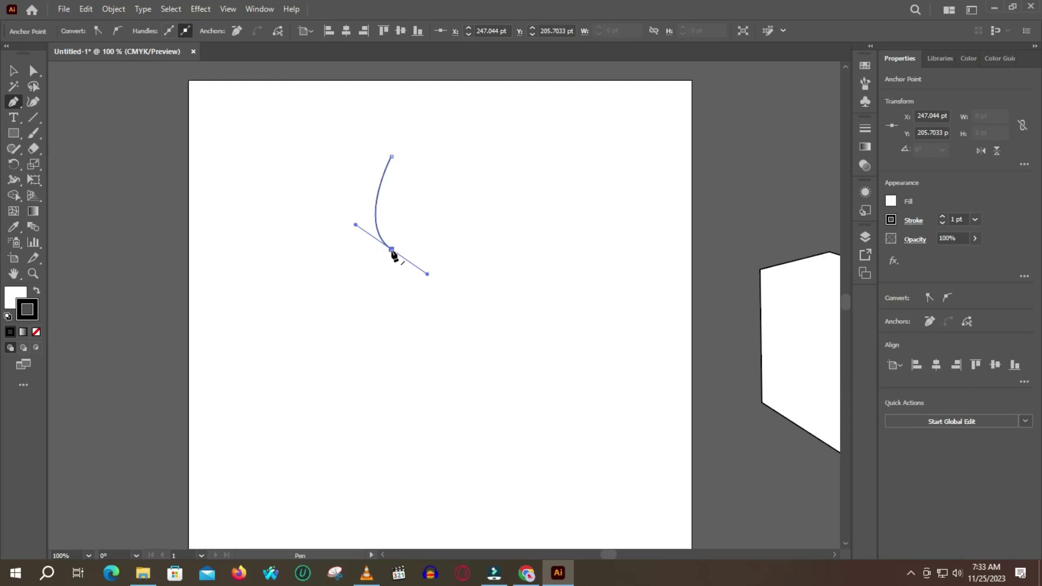
pyautogui.click(391, 249)
pyautogui.click(392, 314)
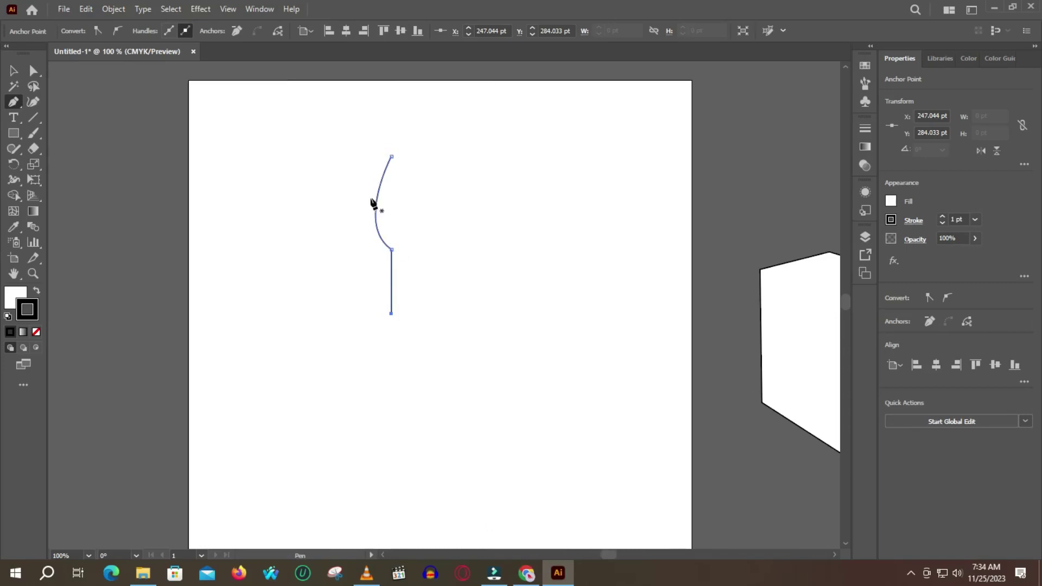
# Zoom step by step to 1200% on the joint where the curve meets the stem
pyautogui.press('z')
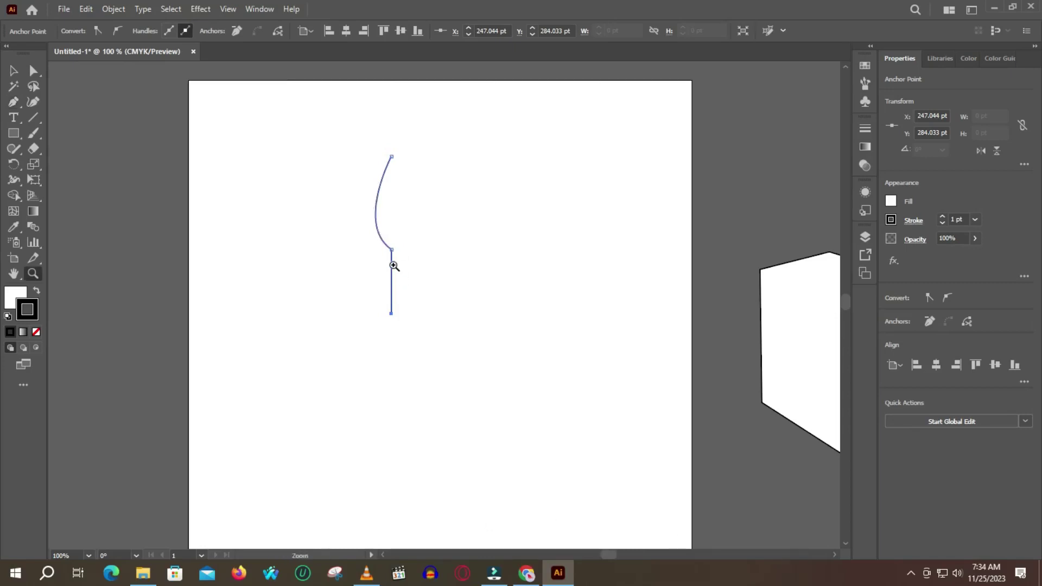
pyautogui.click(394, 245)
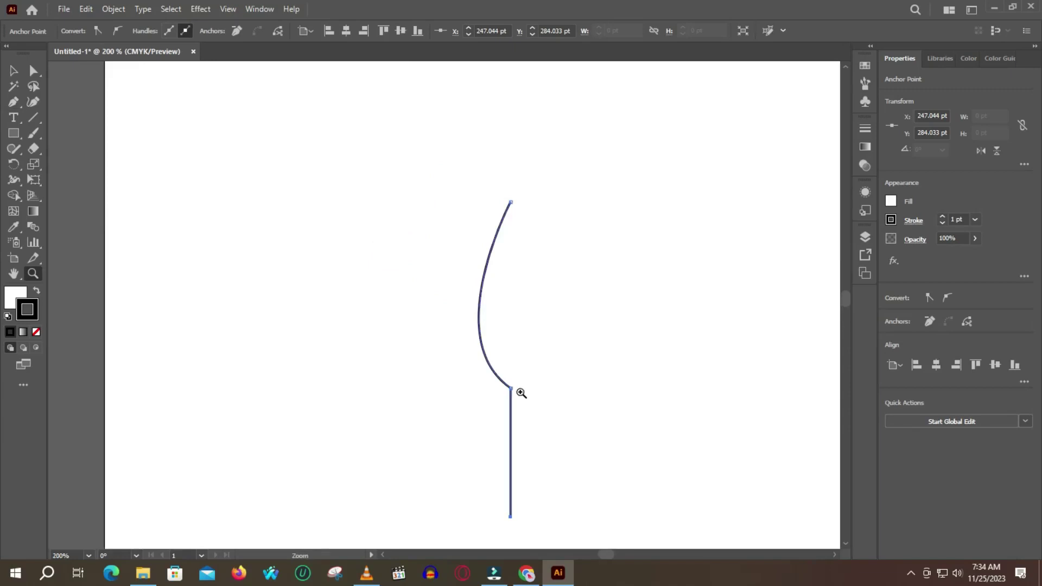
pyautogui.click(520, 393)
pyautogui.click(434, 304)
pyautogui.click(433, 300)
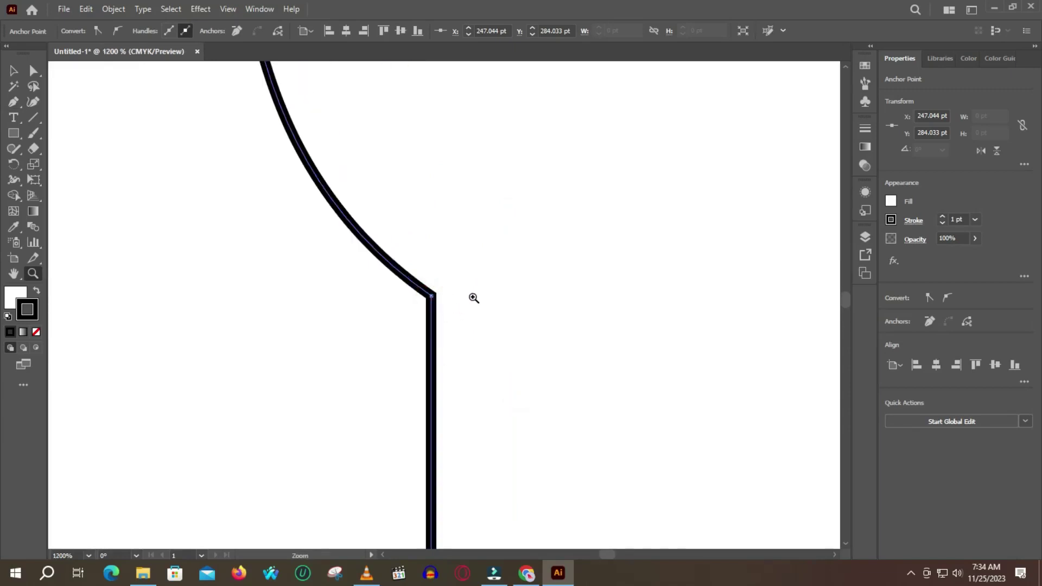
pyautogui.click(16, 71)
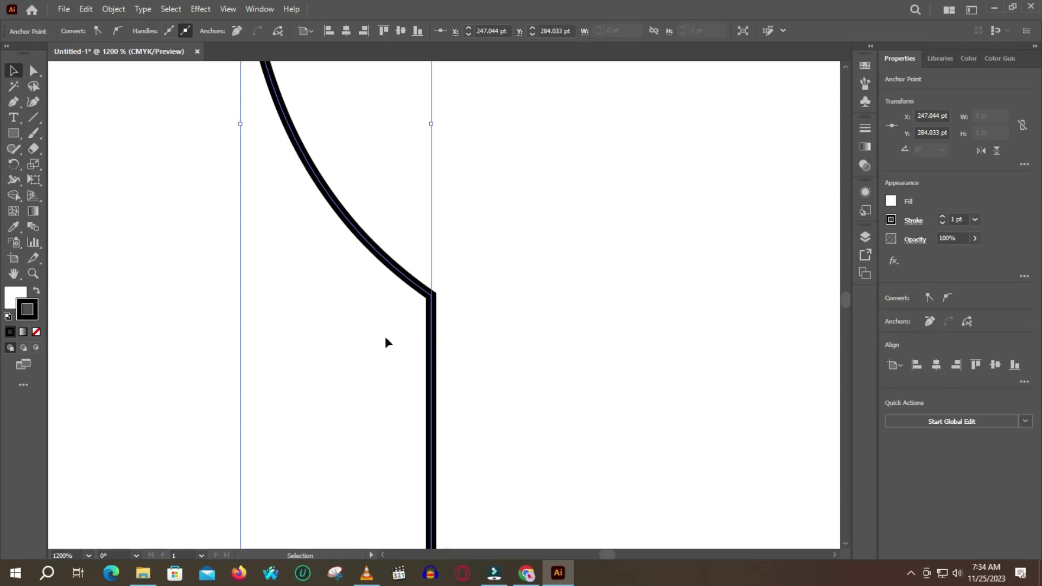
# Marquee-select the corner anchor with Direct Selection and zoom out to 300%
pyautogui.click(32, 69)
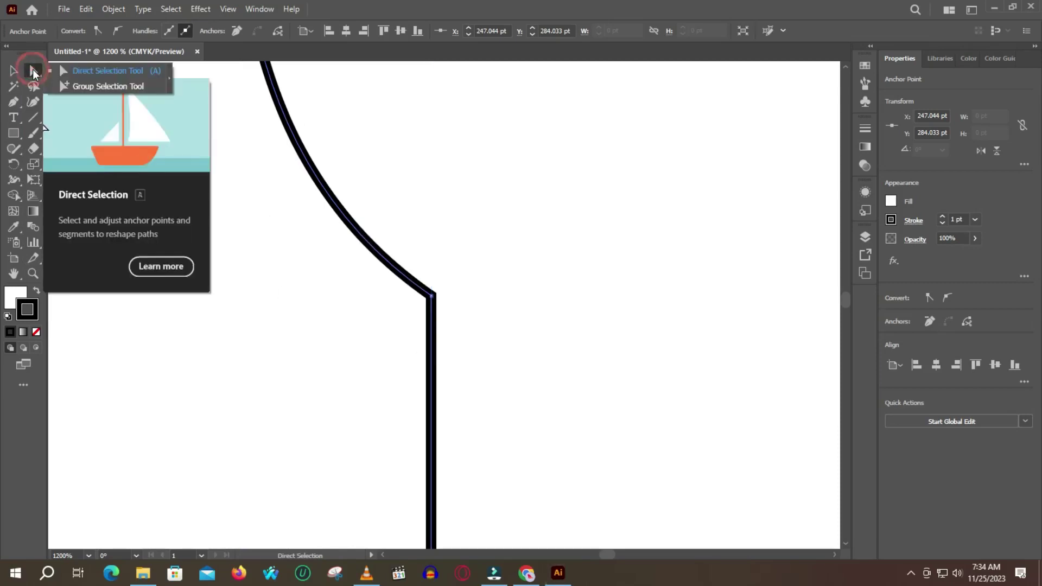
pyautogui.moveTo(481, 234); pyautogui.dragTo(382, 341)
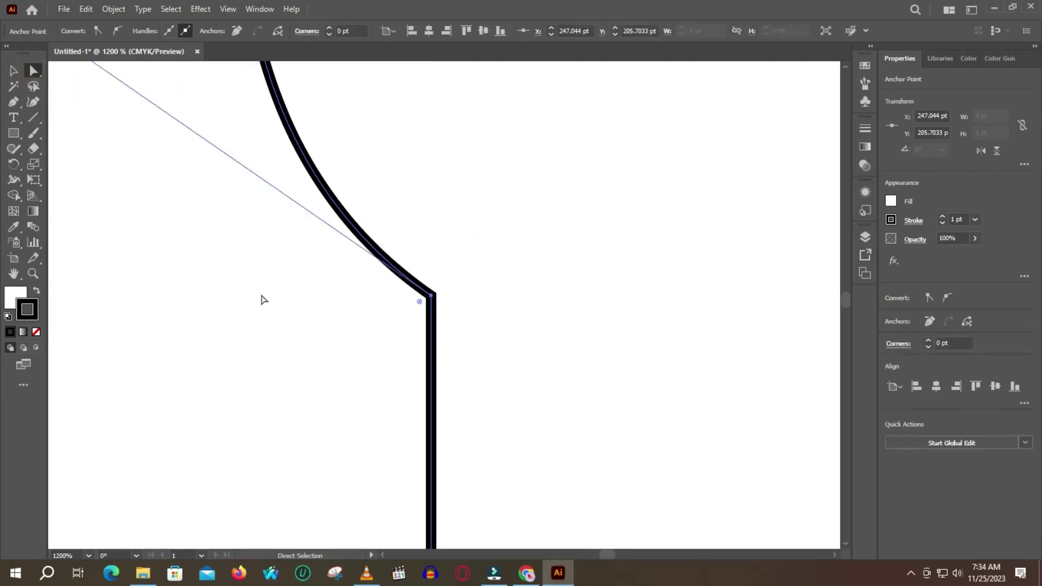
pyautogui.scroll(-2, 262, 300)
pyautogui.press('z')
pyautogui.keyDown('alt'); pyautogui.click(287, 298); pyautogui.keyUp('alt')
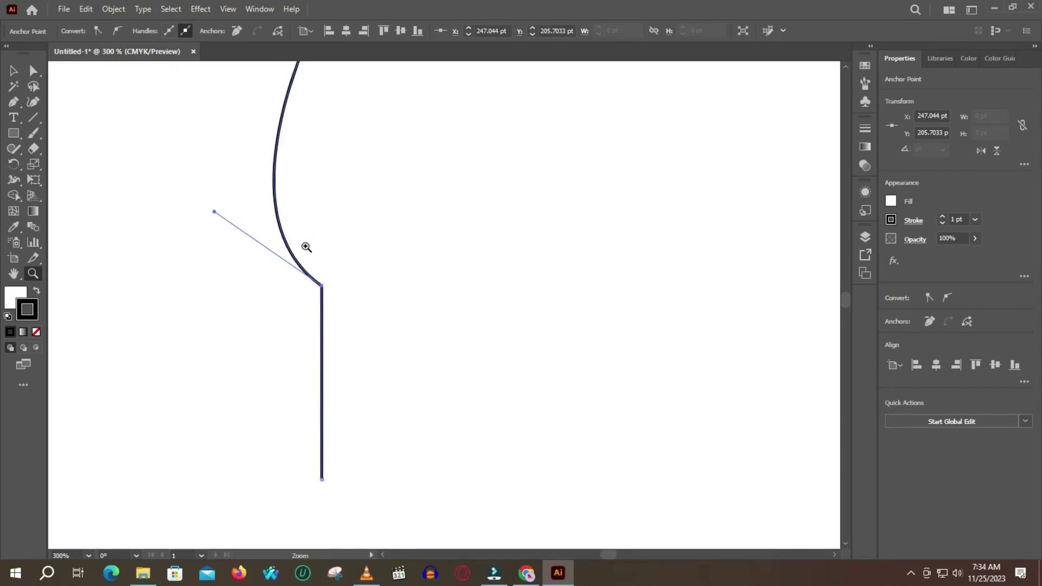
# Try Join on the corner anchor, dismiss the refusal alert, and reselect the whole path
pyautogui.rightClick(305, 251)
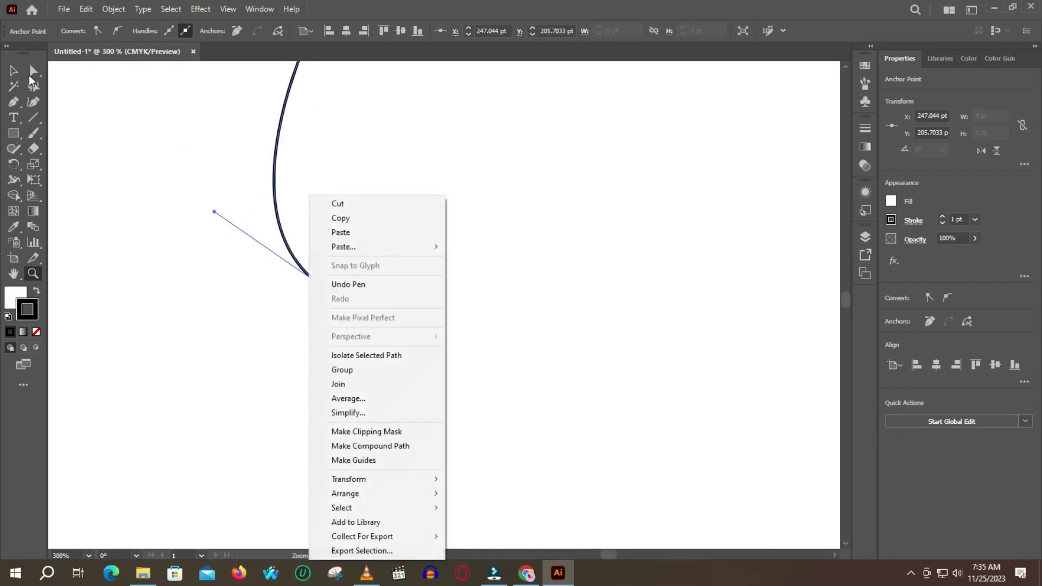
pyautogui.click(34, 70)
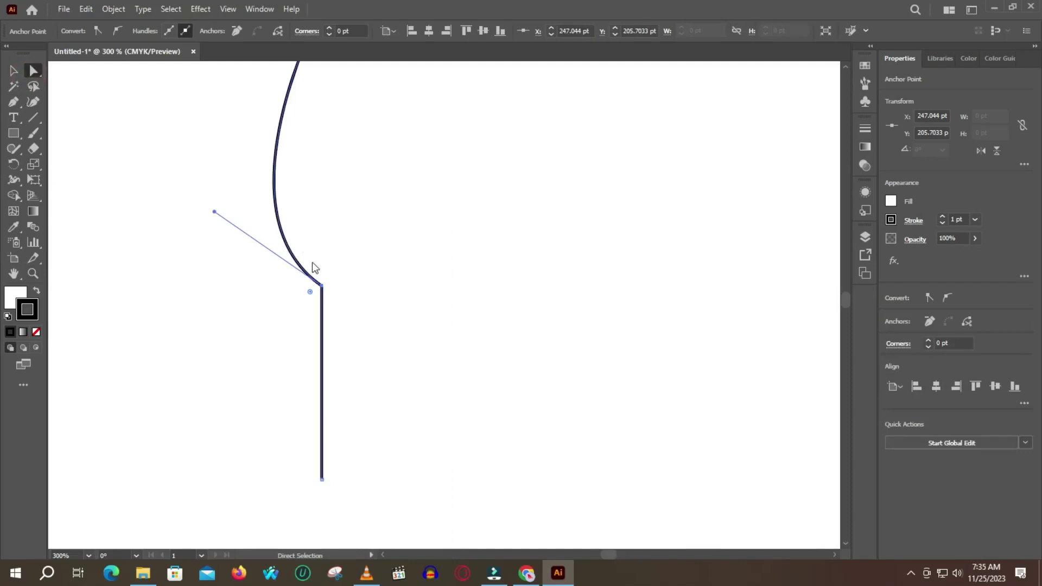
pyautogui.rightClick(313, 263)
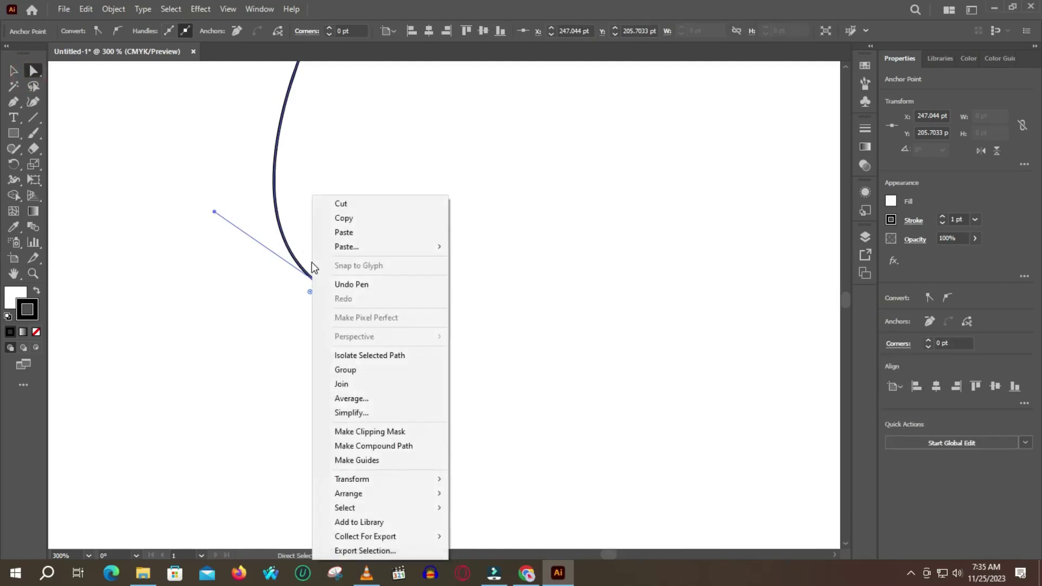
pyautogui.click(341, 384)
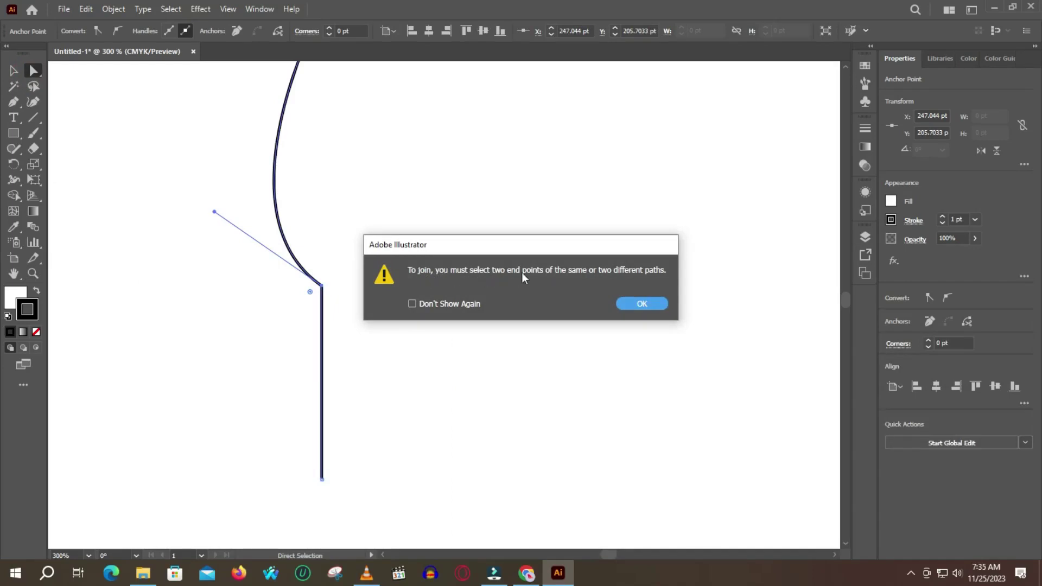
pyautogui.click(643, 304)
pyautogui.click(13, 70)
pyautogui.click(321, 299)
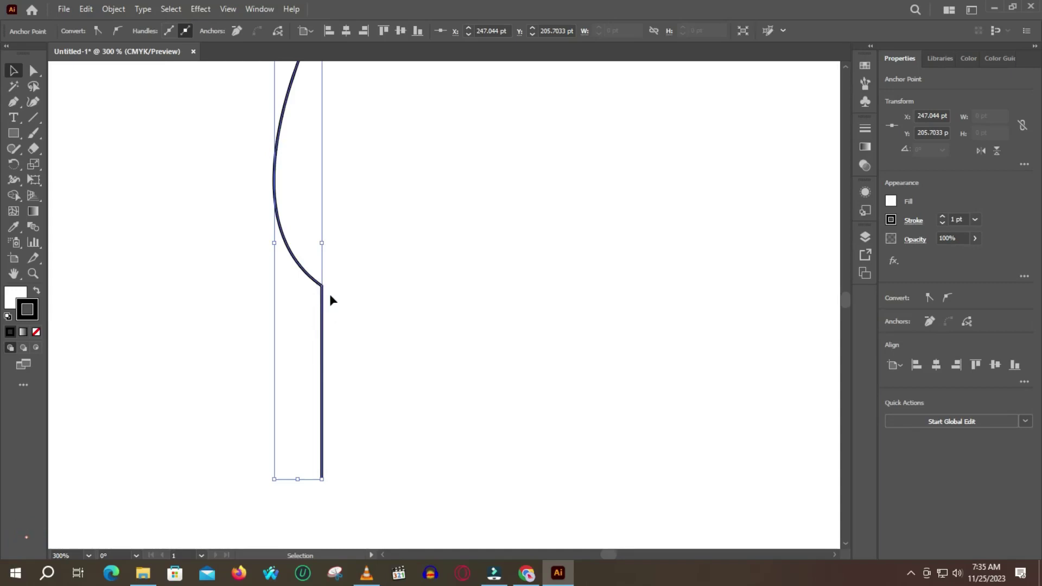
# Toggle between Direct Selection and Selection and scroll the view to the right
pyautogui.press('a')
pyautogui.press('v')
pyautogui.press('a')
pyautogui.hscroll(1, 380, 255)
pyautogui.hscroll(2, 380, 254)
pyautogui.press('v')
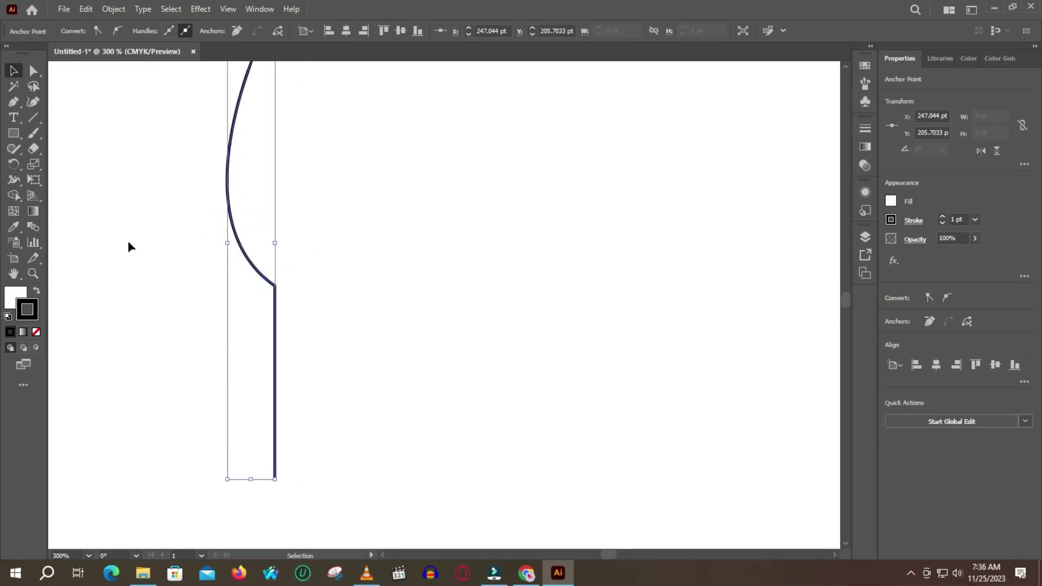
# Zoom out to 200% and select the entire half-leaf path as one object
pyautogui.click(31, 274)
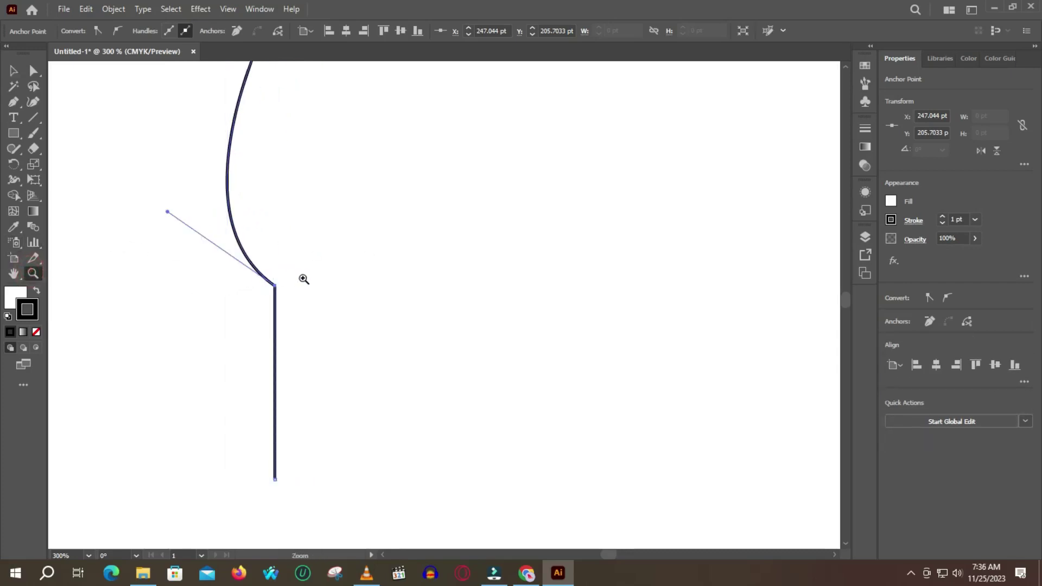
pyautogui.keyDown('alt'); pyautogui.click(307, 276); pyautogui.keyUp('alt')
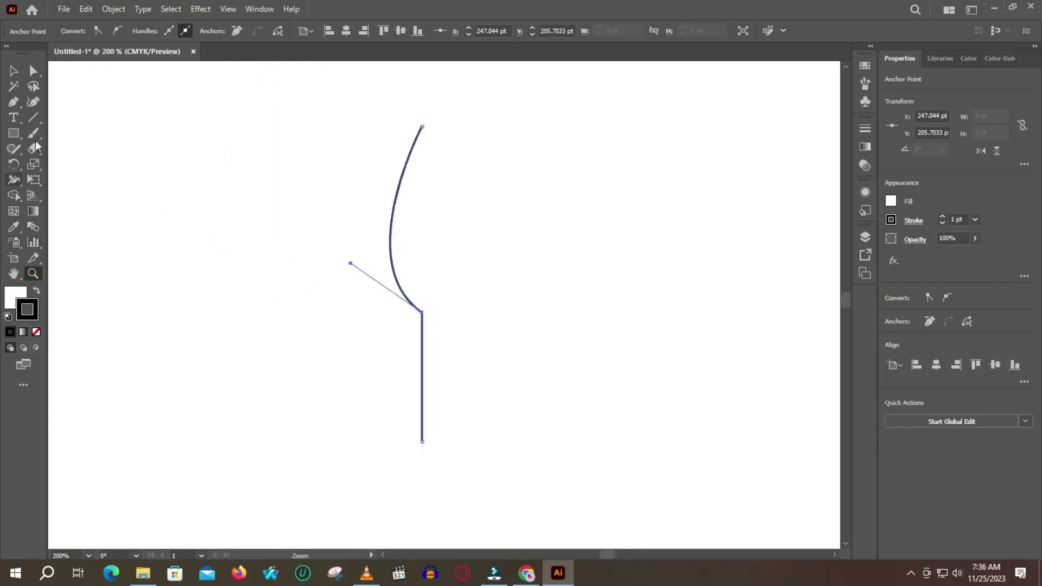
pyautogui.click(33, 70)
pyautogui.moveTo(285, 82)
pyautogui.mouseDown()
pyautogui.moveTo(404, 307)
pyautogui.moveTo(530, 460)
pyautogui.mouseUp()
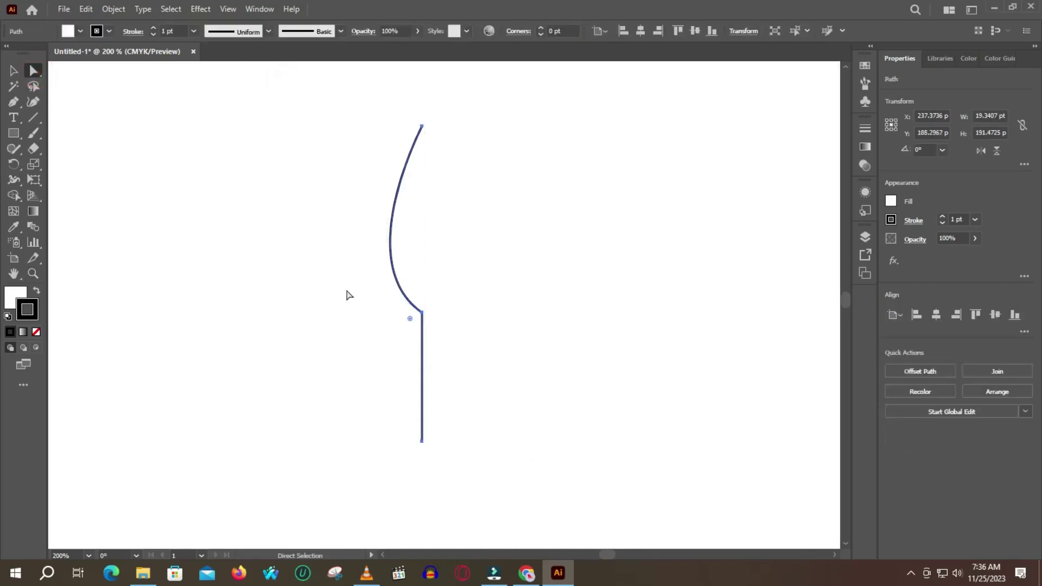
pyautogui.click(13, 71)
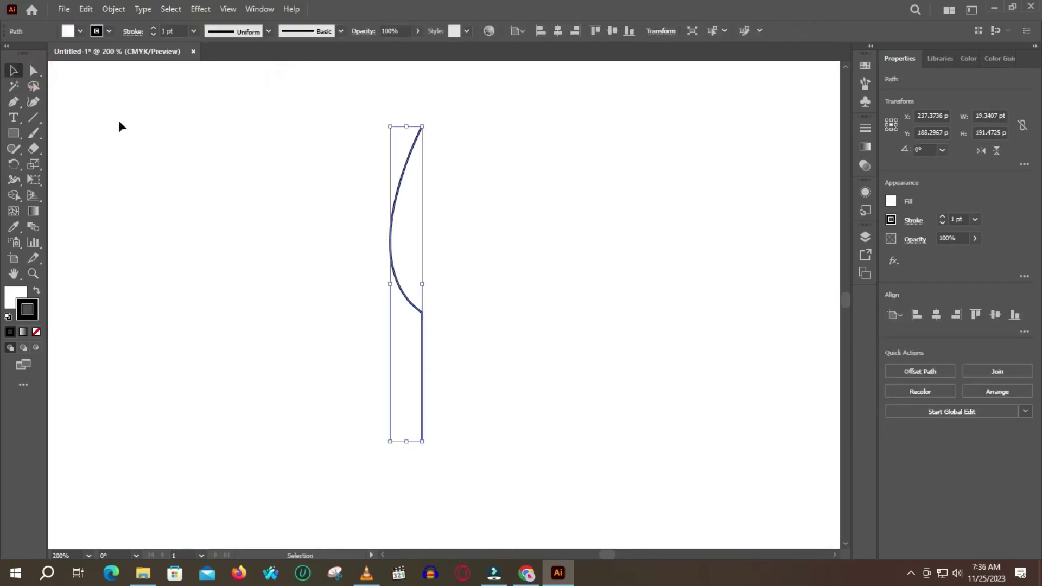
# Make a copy of the half-leaf path reflected across the vertical axis via Transform > Reflect
pyautogui.rightClick(423, 310)
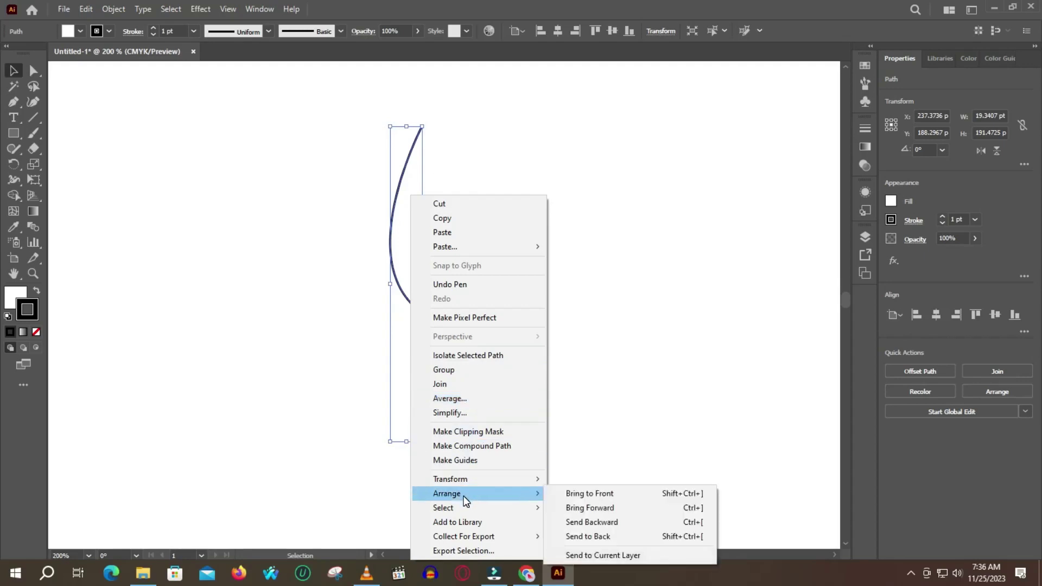
pyautogui.moveTo(450, 479)
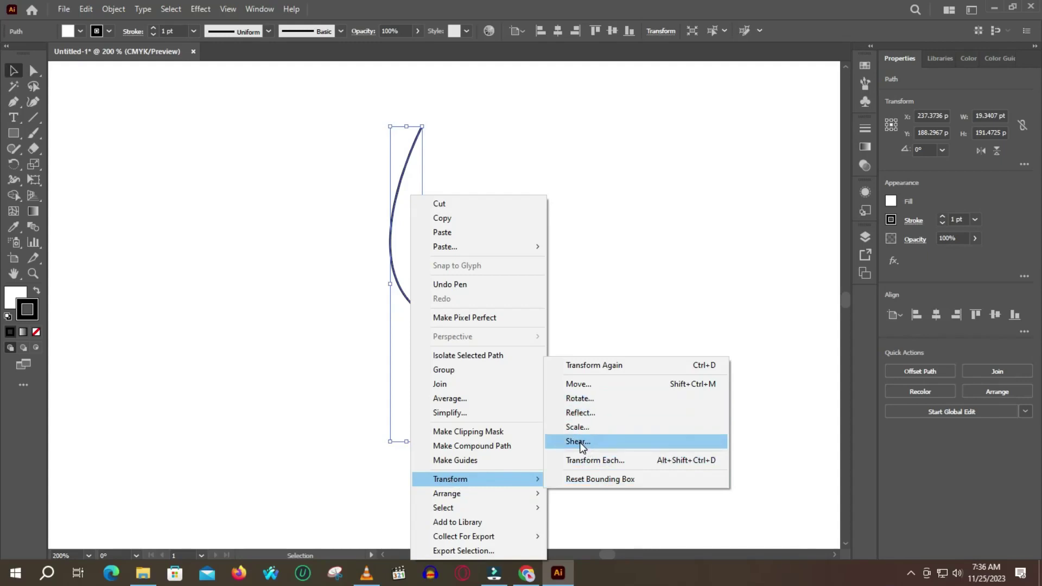
pyautogui.click(581, 414)
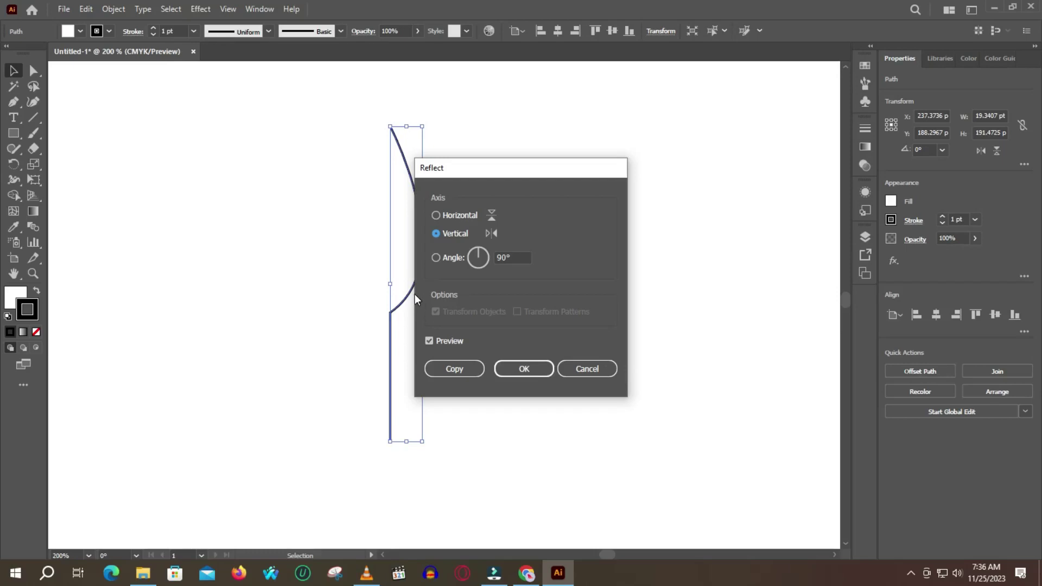
pyautogui.click(452, 370)
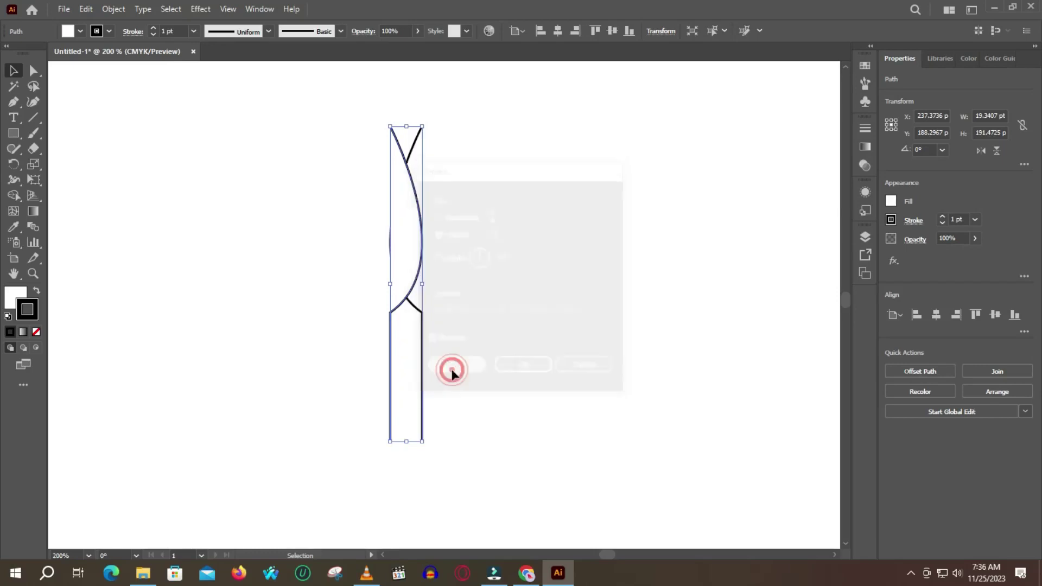
# Shift the mirrored copy right to close the leaf, then deselect the leaf-and-stem path
pyautogui.moveTo(414, 246); pyautogui.dragTo(449, 245)
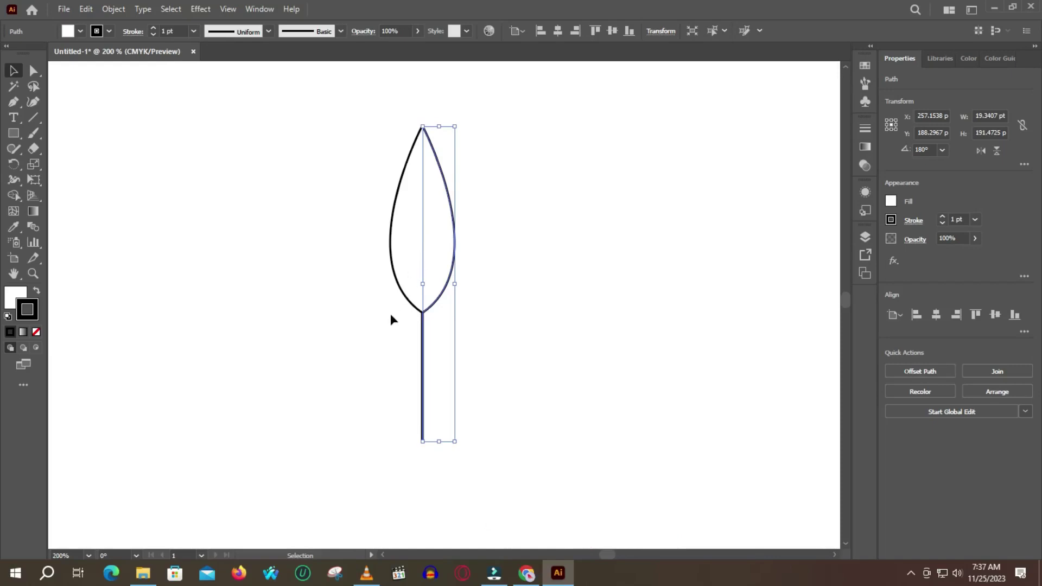
pyautogui.press('a')
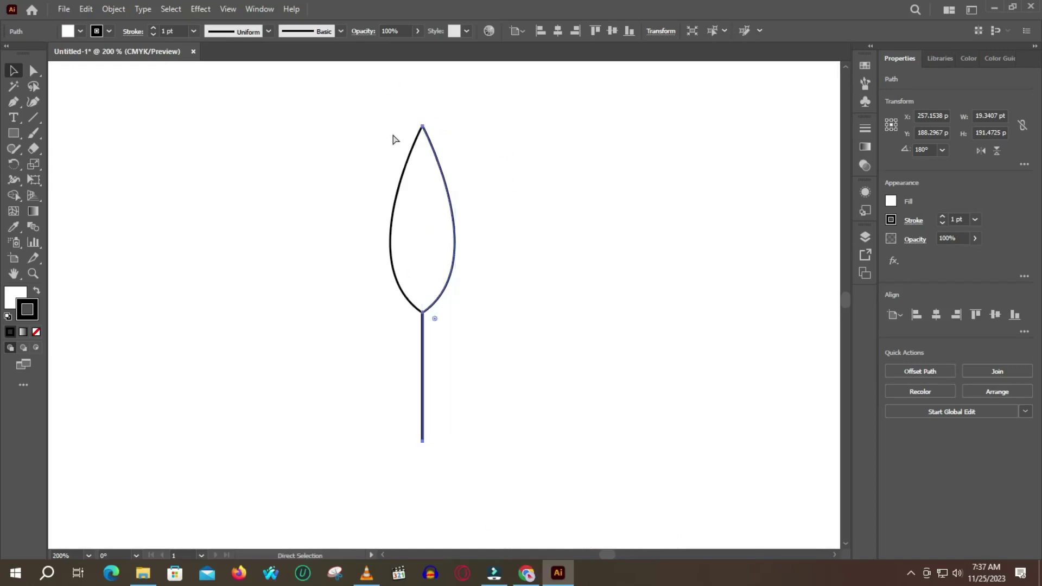
pyautogui.press('v')
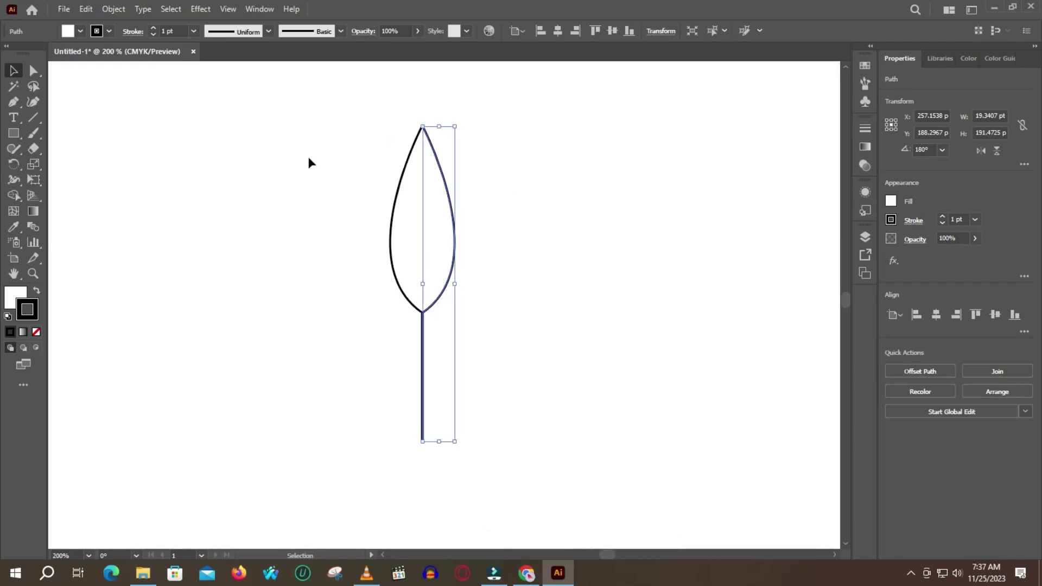
pyautogui.click(307, 158)
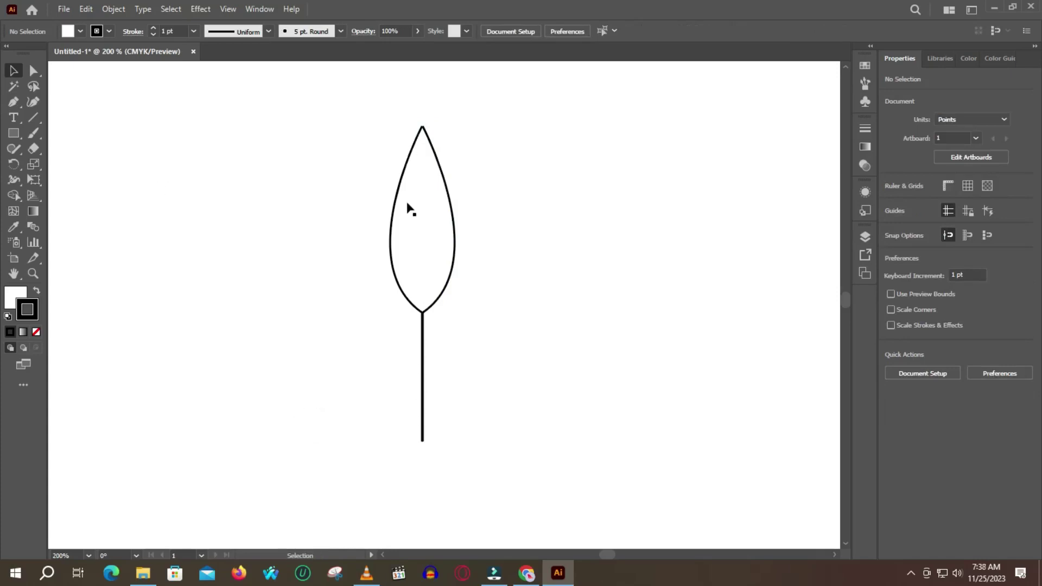
# Zoom in closely on the leaf's pointed tip with the Zoom tool
pyautogui.press('z')
pyautogui.click(426, 123)
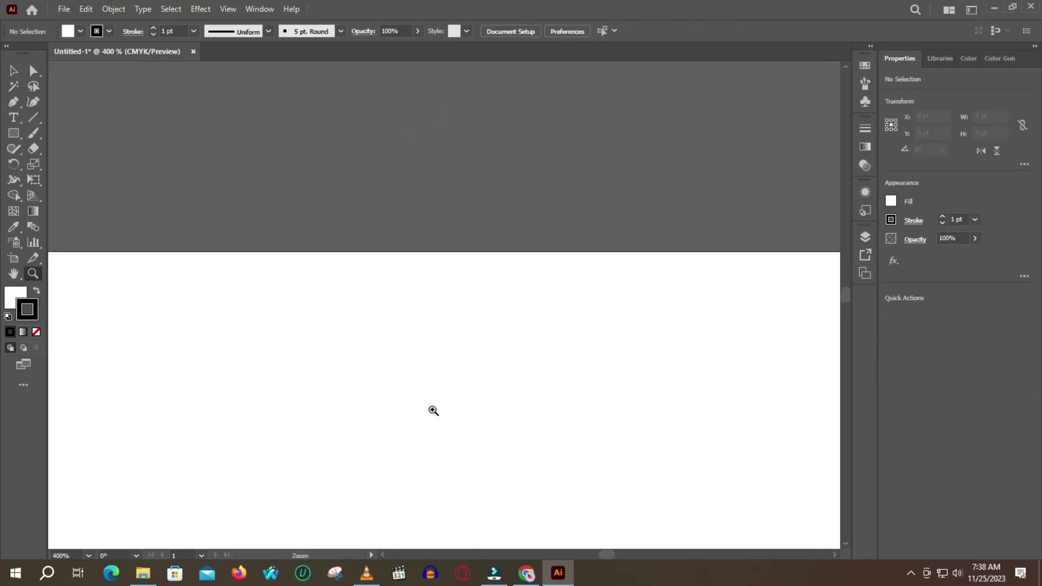
pyautogui.click(442, 432)
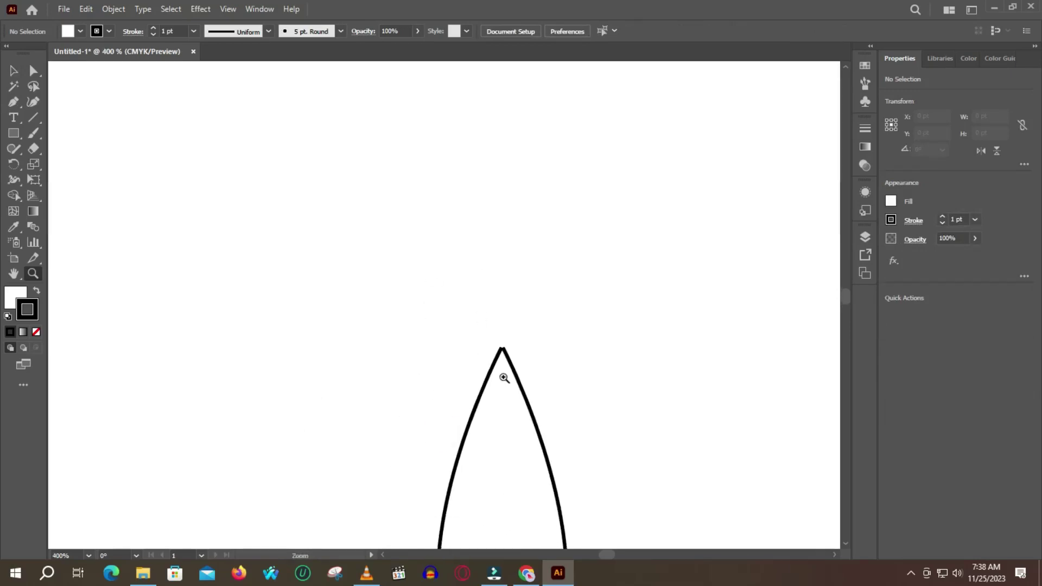
pyautogui.moveTo(505, 365); pyautogui.dragTo(505, 276)
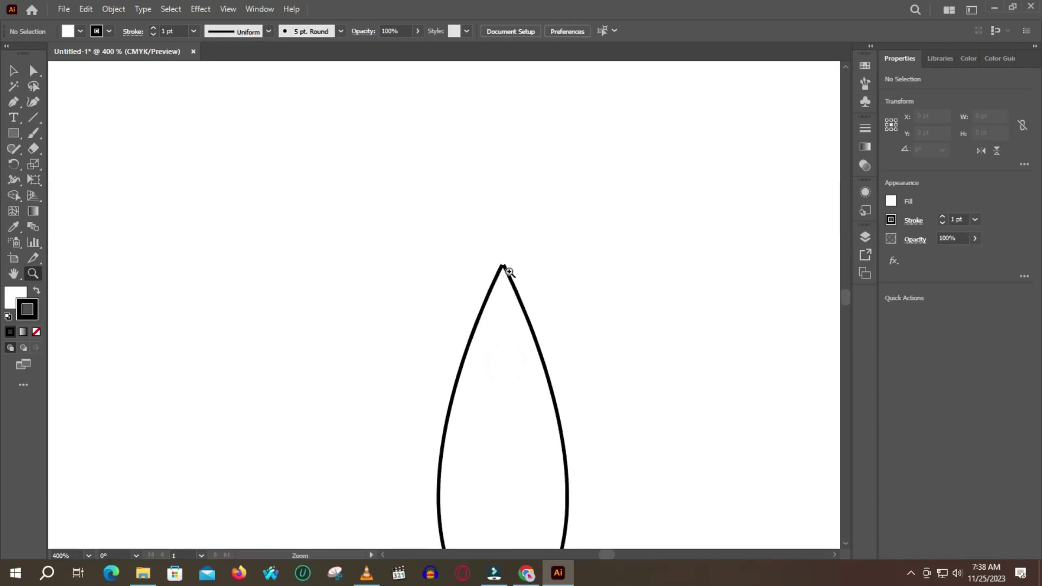
pyautogui.click(509, 272)
pyautogui.click(433, 291)
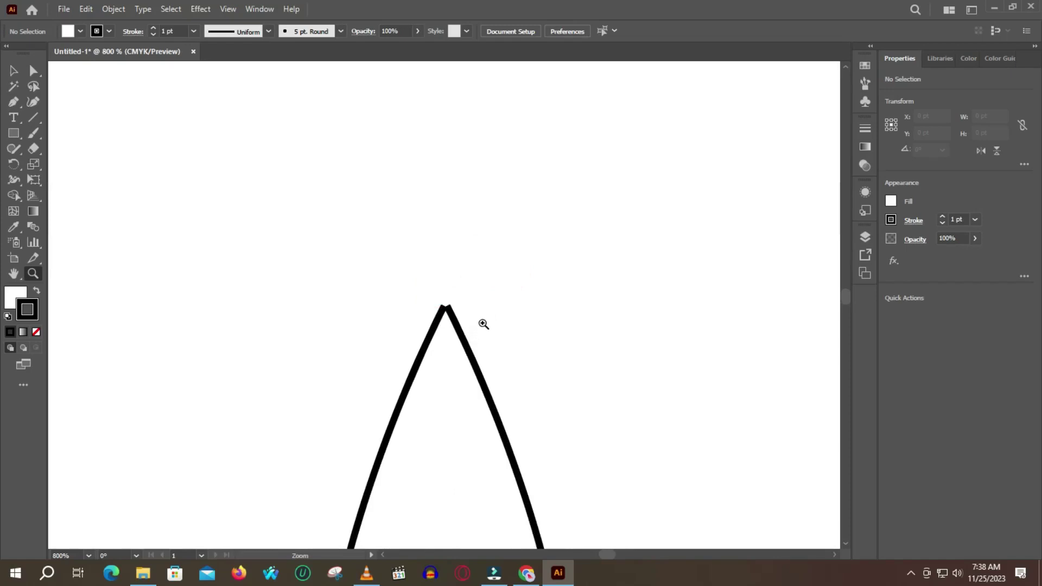
# Zoom back out to the whole leaf and stem, then show the rulers
pyautogui.keyDown('alt'); pyautogui.click(467, 325); pyautogui.keyUp('alt')
pyautogui.keyDown('alt'); pyautogui.click(484, 263); pyautogui.keyUp('alt')
pyautogui.keyDown('alt'); pyautogui.click(494, 217); pyautogui.keyUp('alt')
pyautogui.keyDown('alt'); pyautogui.click(425, 315); pyautogui.keyUp('alt')
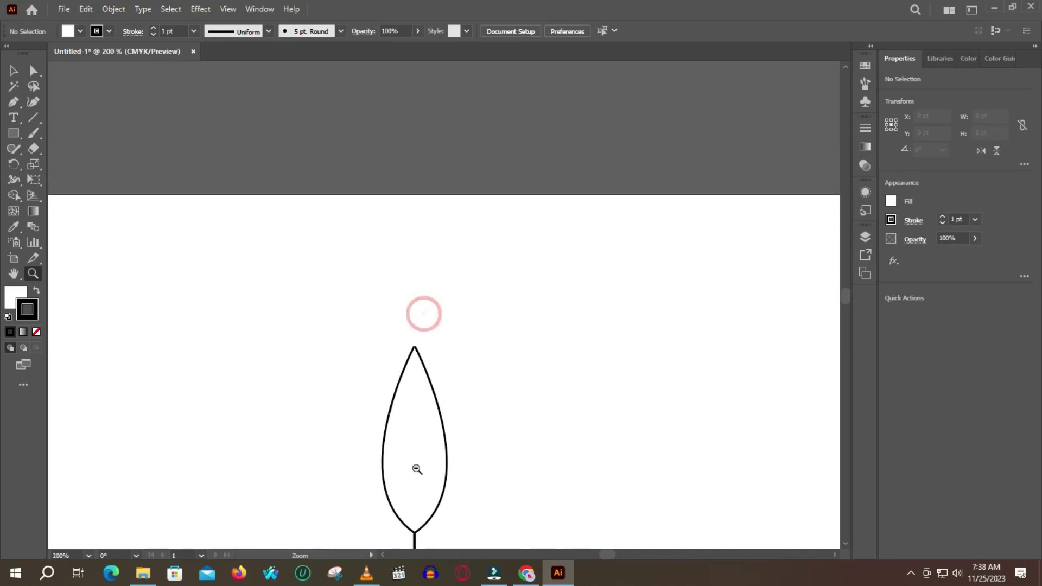
pyautogui.keyDown('alt'); pyautogui.click(422, 499); pyautogui.keyUp('alt')
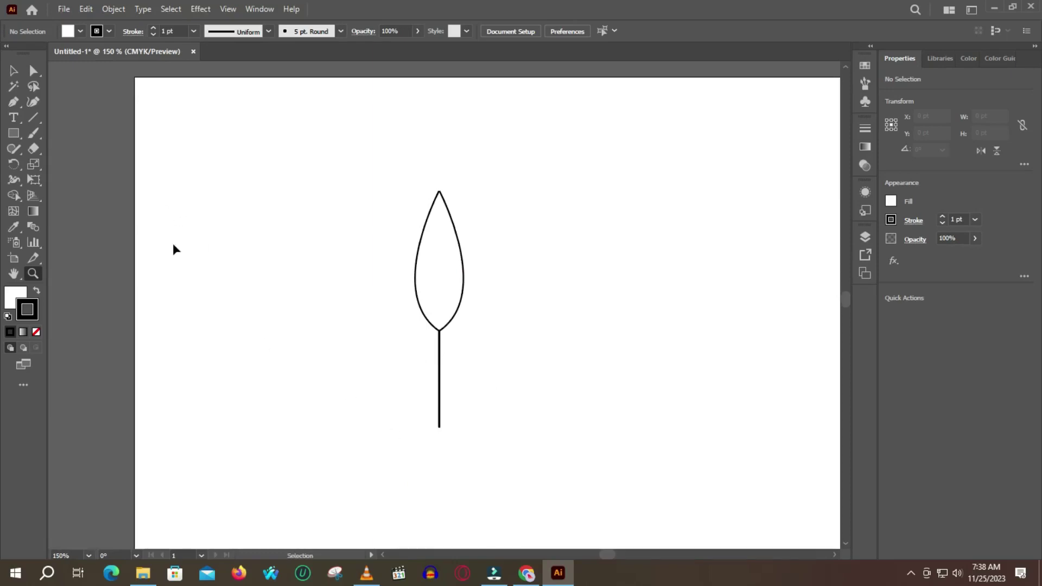
pyautogui.hotkey('ctrl', 'r')
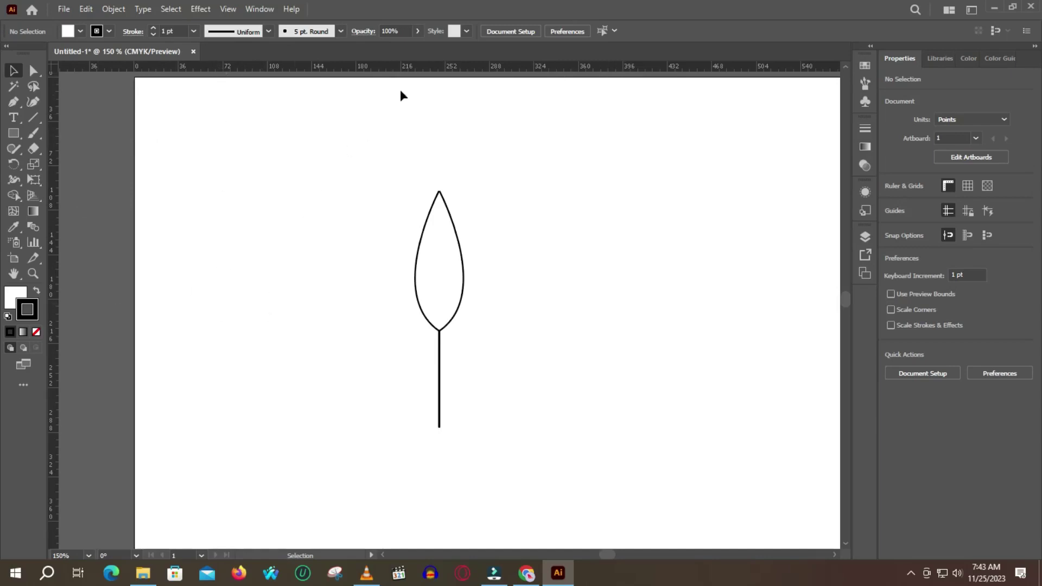
# Check the ruler units, then place a vertical guide on the leaf's centre line at X 247.5714 pt
pyautogui.rightClick(440, 72)
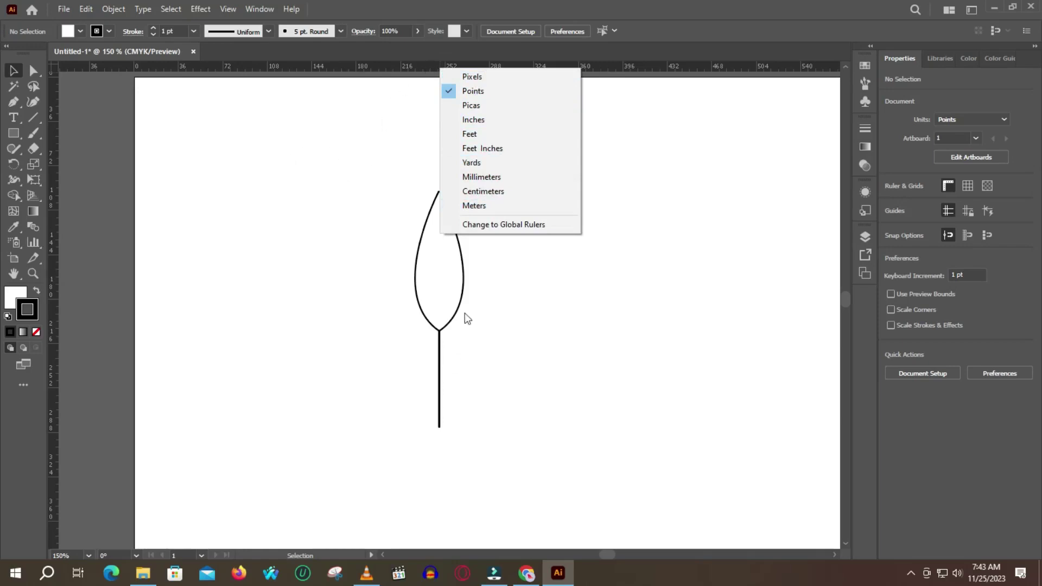
pyautogui.click(510, 239)
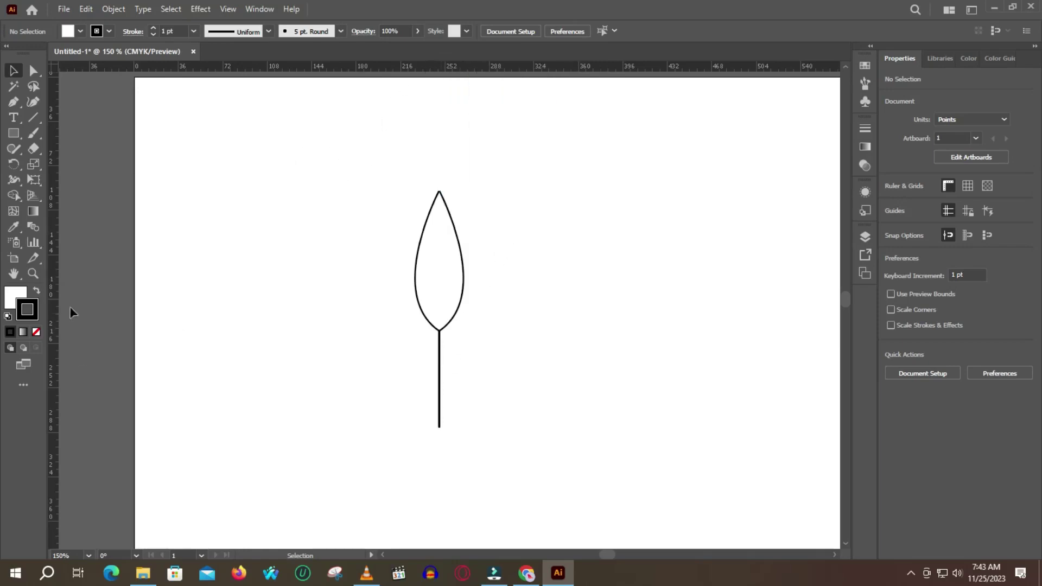
pyautogui.moveTo(54, 293); pyautogui.dragTo(440, 299)
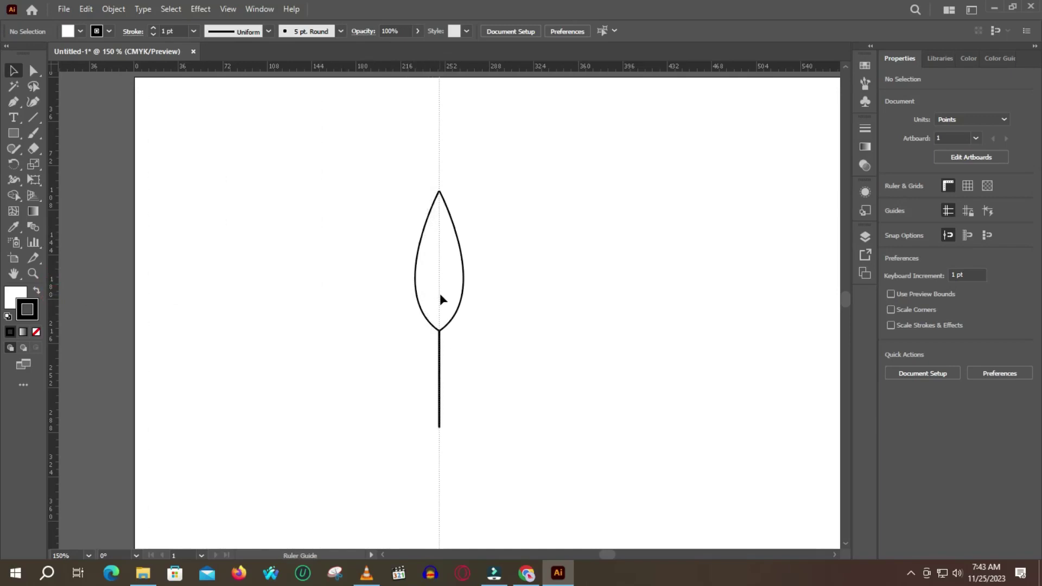
pyautogui.moveTo(440, 298); pyautogui.dragTo(440, 298)
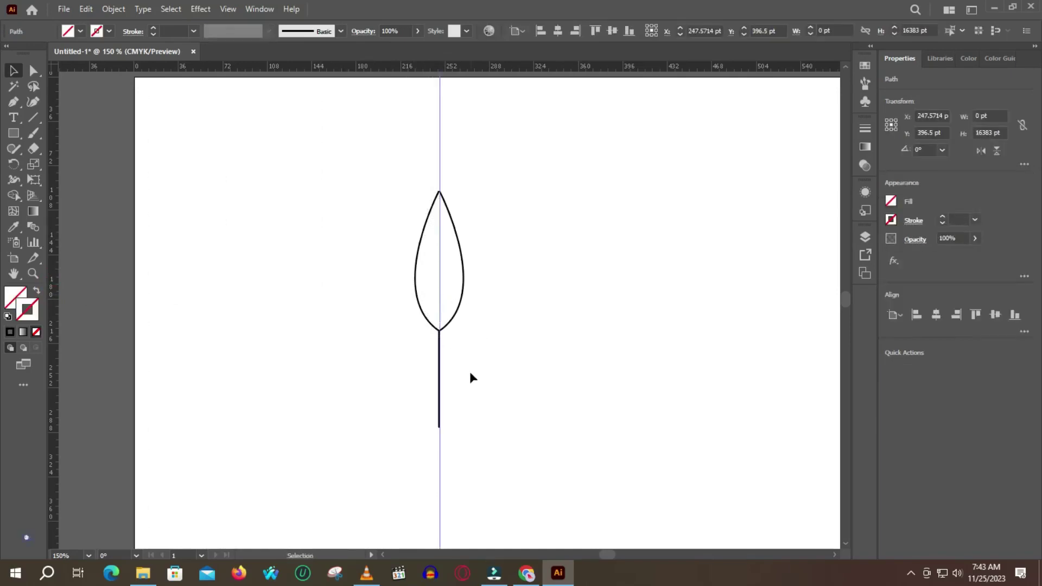
# Magnify the leaf tip to see where its two ends meet the guide
pyautogui.press('z')
pyautogui.click(449, 196)
pyautogui.click(428, 266)
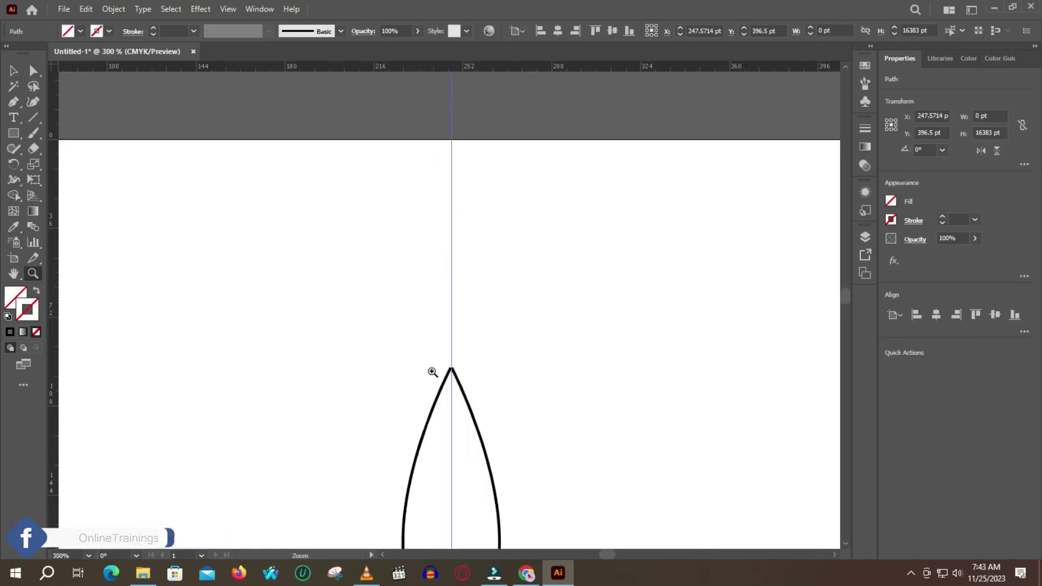
pyautogui.click(431, 369)
pyautogui.click(466, 316)
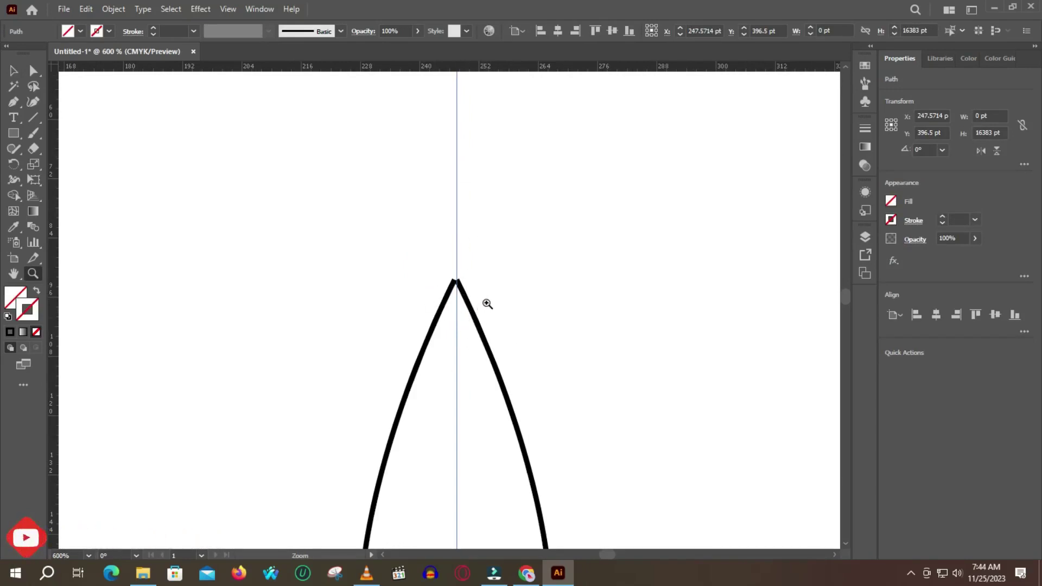
pyautogui.scroll(-2, 494, 306)
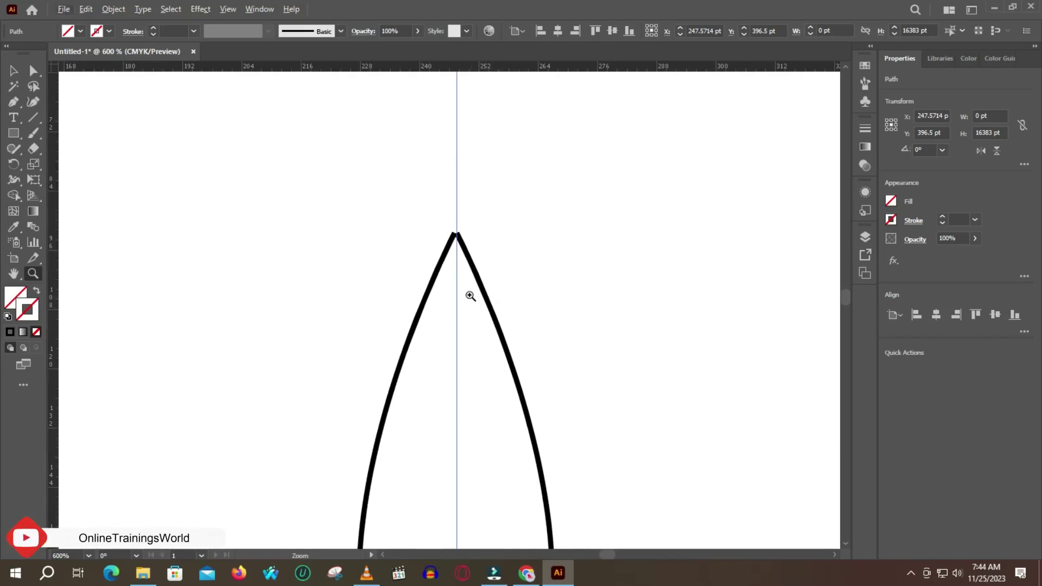
# Zoom out to the whole artboard, then zoom back in on the leaf tip
pyautogui.keyDown('alt'); pyautogui.click(469, 266); pyautogui.keyUp('alt')
pyautogui.keyDown('alt'); pyautogui.click(359, 349); pyautogui.keyUp('alt')
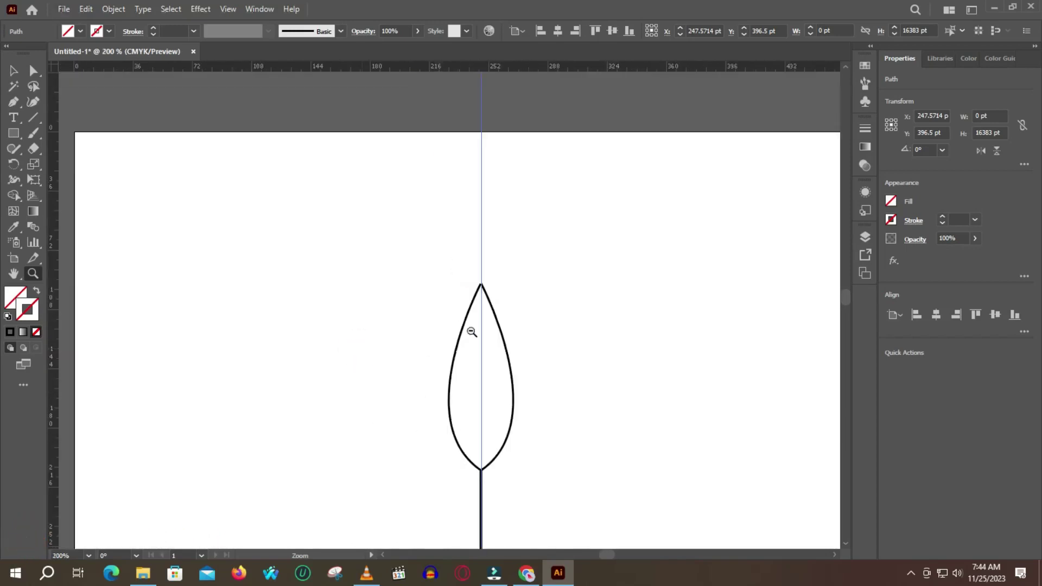
pyautogui.keyDown('alt'); pyautogui.click(472, 328); pyautogui.keyUp('alt')
pyautogui.keyDown('alt'); pyautogui.click(465, 257); pyautogui.keyUp('alt')
pyautogui.keyDown('alt'); pyautogui.click(435, 415); pyautogui.keyUp('alt')
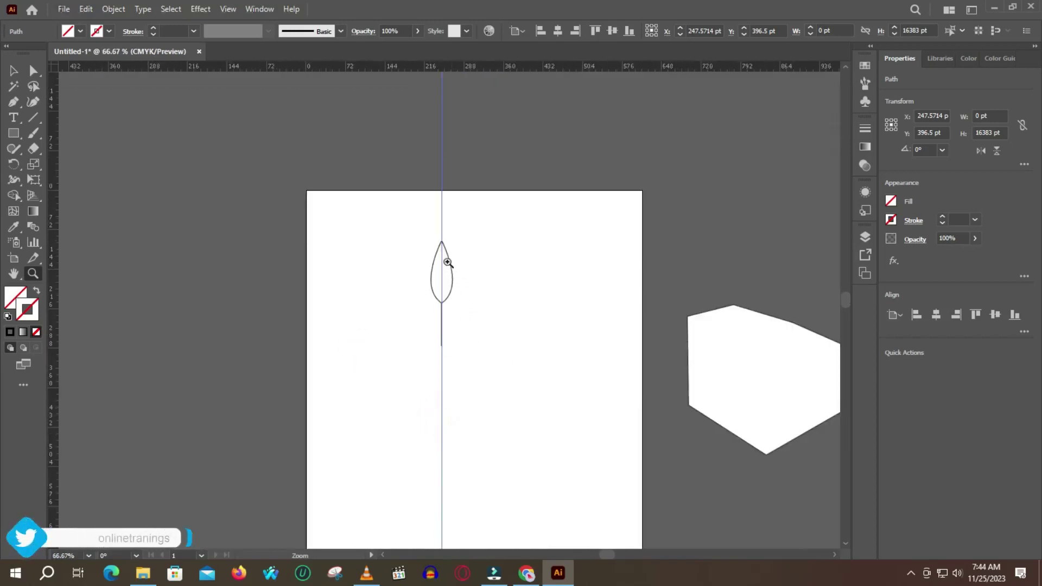
pyautogui.click(434, 237)
pyautogui.click(442, 237)
pyautogui.click(448, 423)
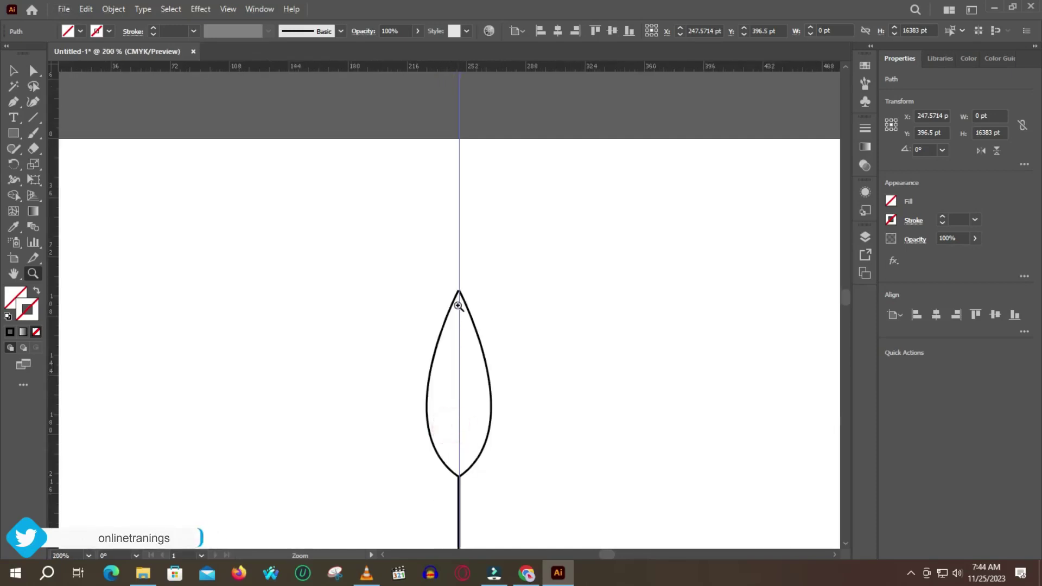
pyautogui.click(457, 305)
pyautogui.click(33, 70)
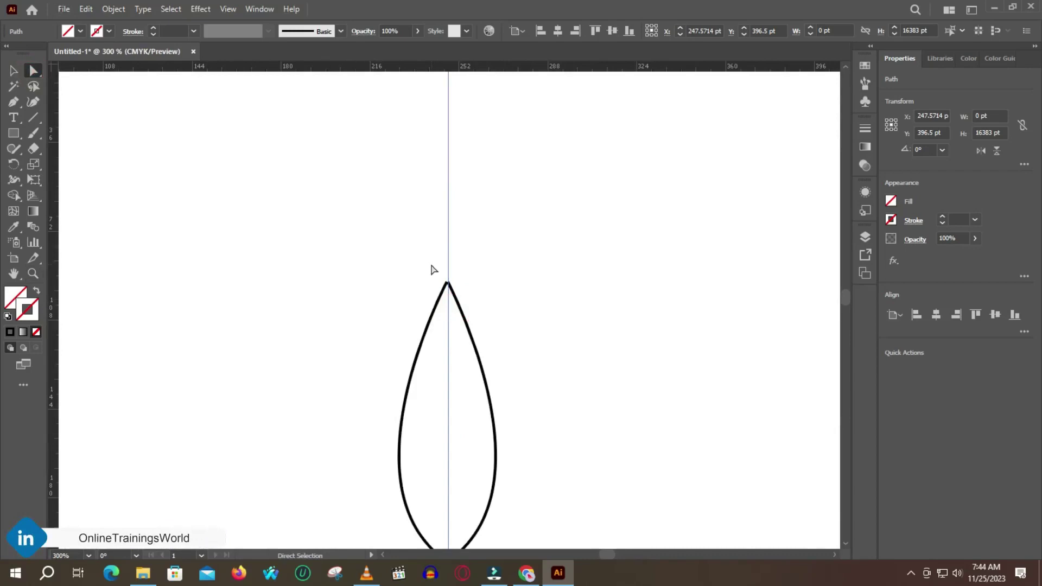
pyautogui.moveTo(435, 257); pyautogui.dragTo(478, 308)
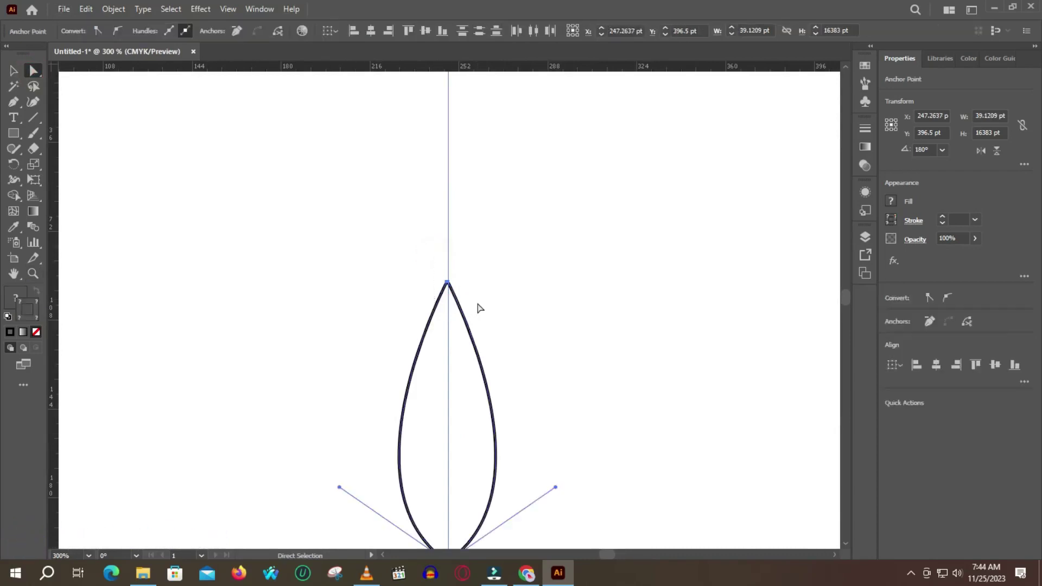
pyautogui.rightClick(448, 292)
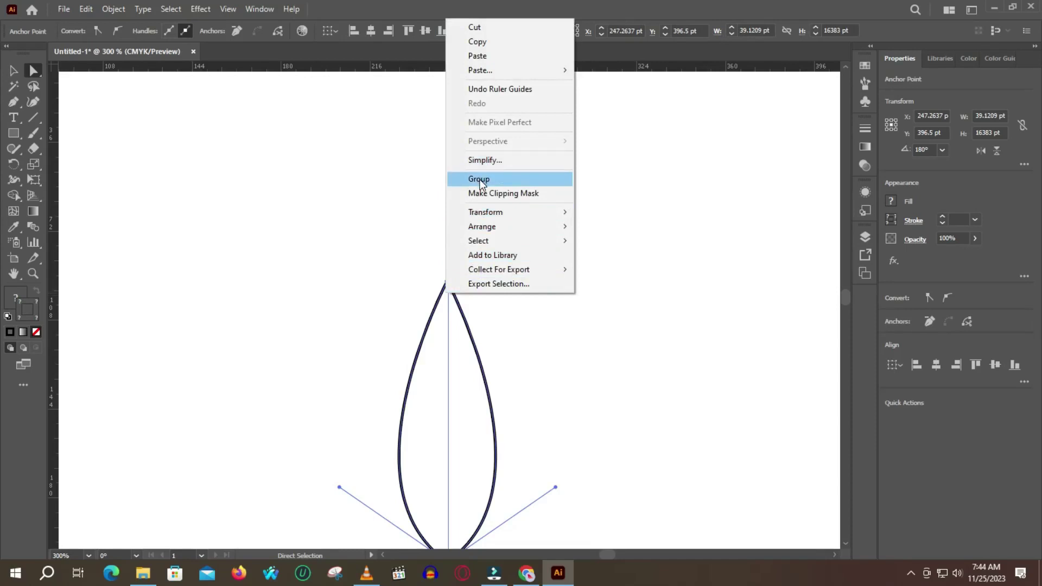
pyautogui.rightClick(431, 269)
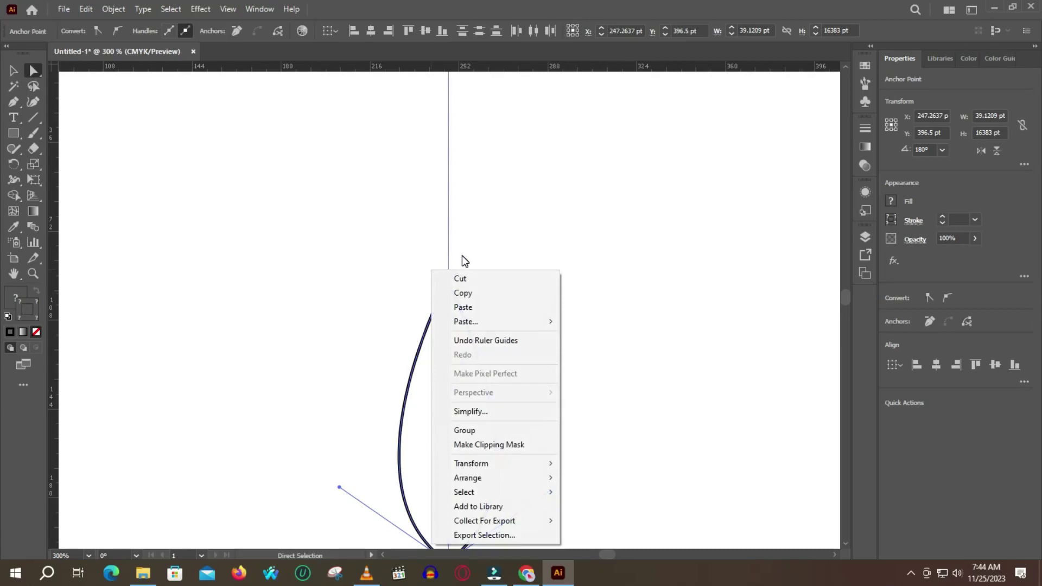
pyautogui.click(410, 383)
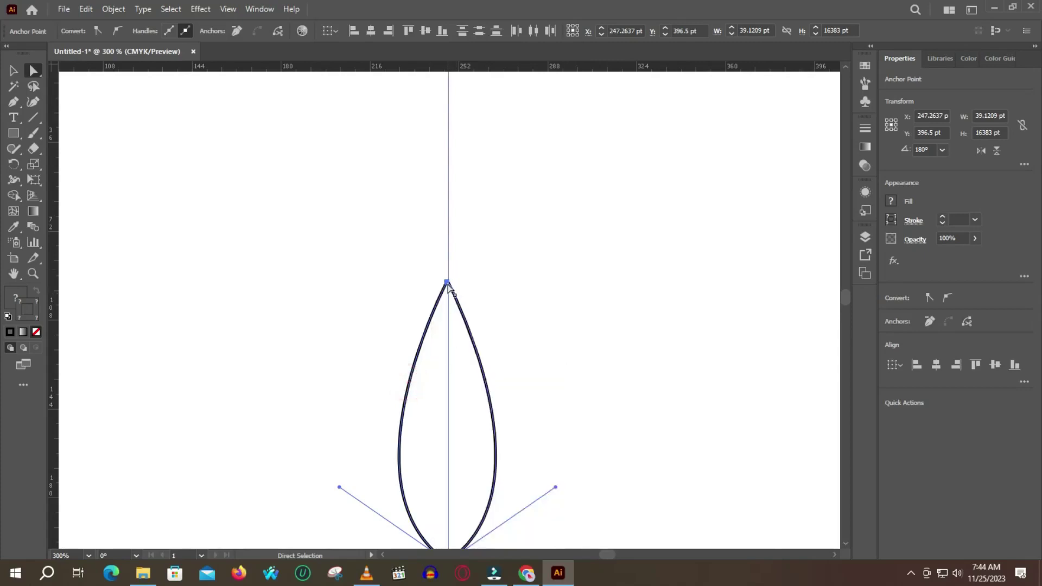
pyautogui.rightClick(448, 287)
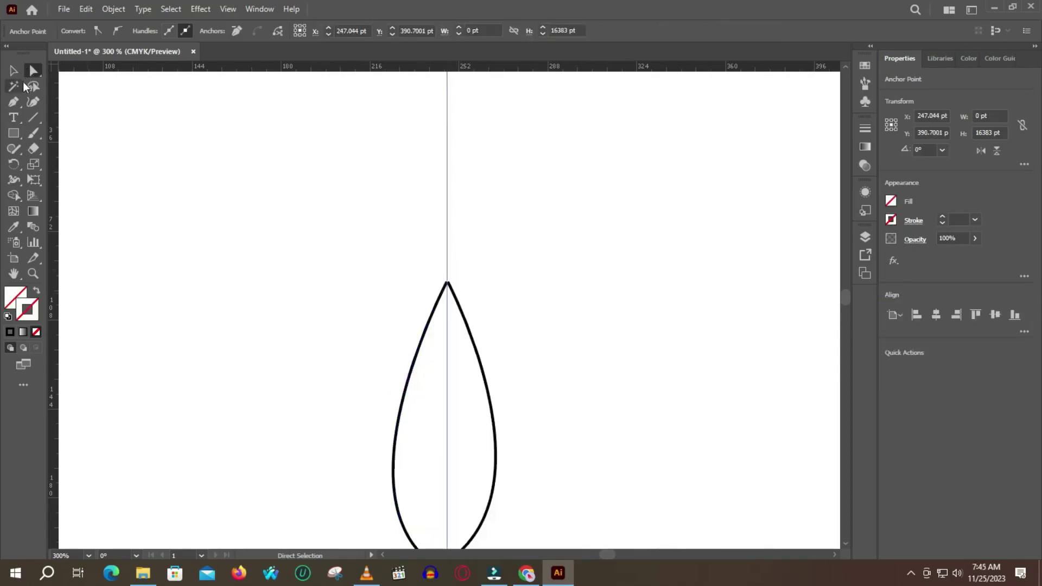
# Zoom in on the leaf tip to 4800% to reveal the notch at the guide
pyautogui.press('z')
pyautogui.click(449, 283)
pyautogui.click(442, 324)
pyautogui.click(457, 327)
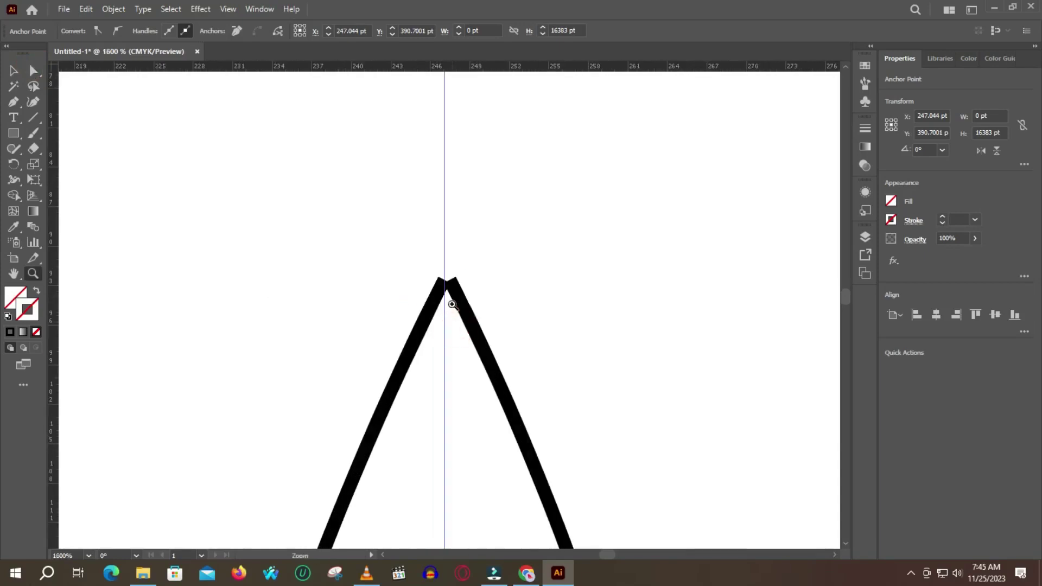
pyautogui.click(443, 298)
pyautogui.click(426, 290)
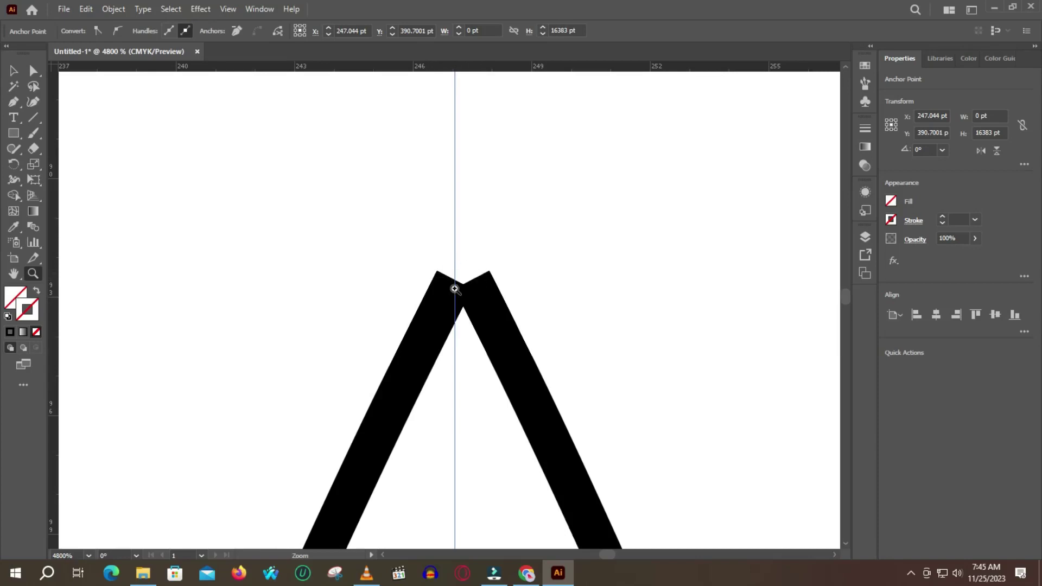
# Change tools and select the vertical guide at X 247.044 pt between the tip ends
pyautogui.press('ctrl')
pyautogui.click(13, 101)
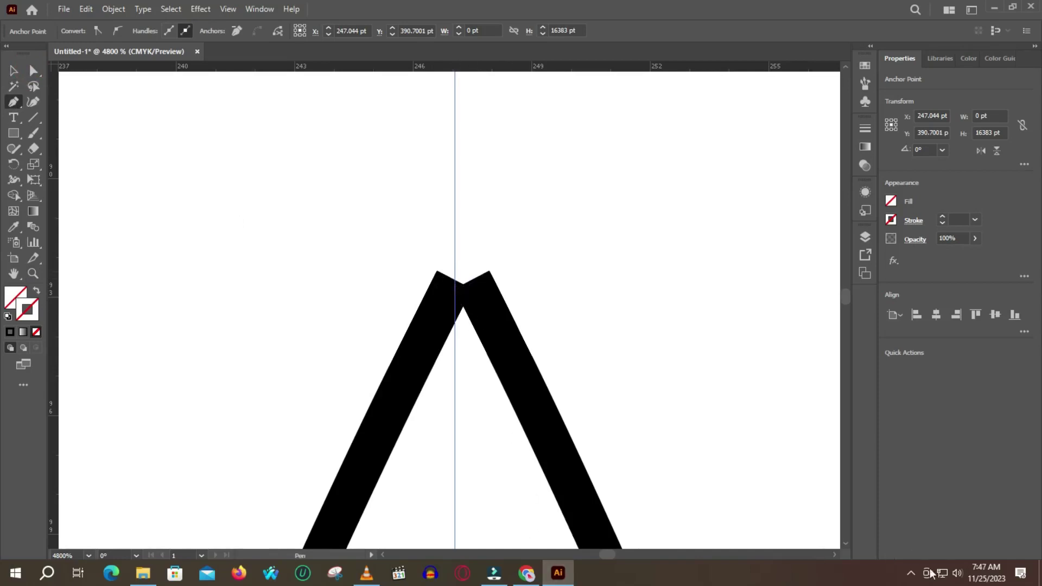
pyautogui.click(911, 573)
pyautogui.click(871, 544)
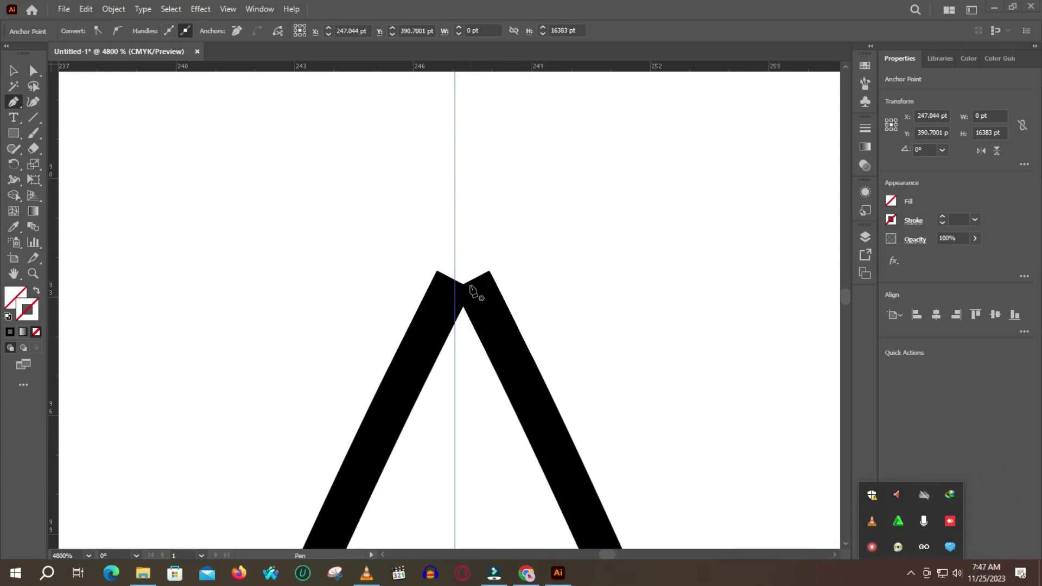
pyautogui.click(743, 565)
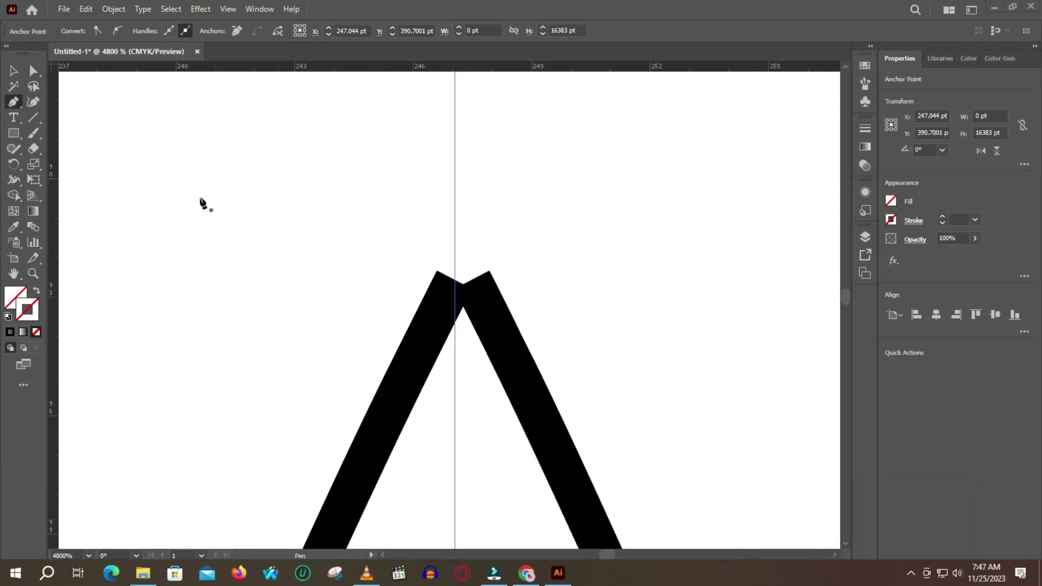
# Drag the leaf's right half down so its tip separates from the left half
pyautogui.press('a')
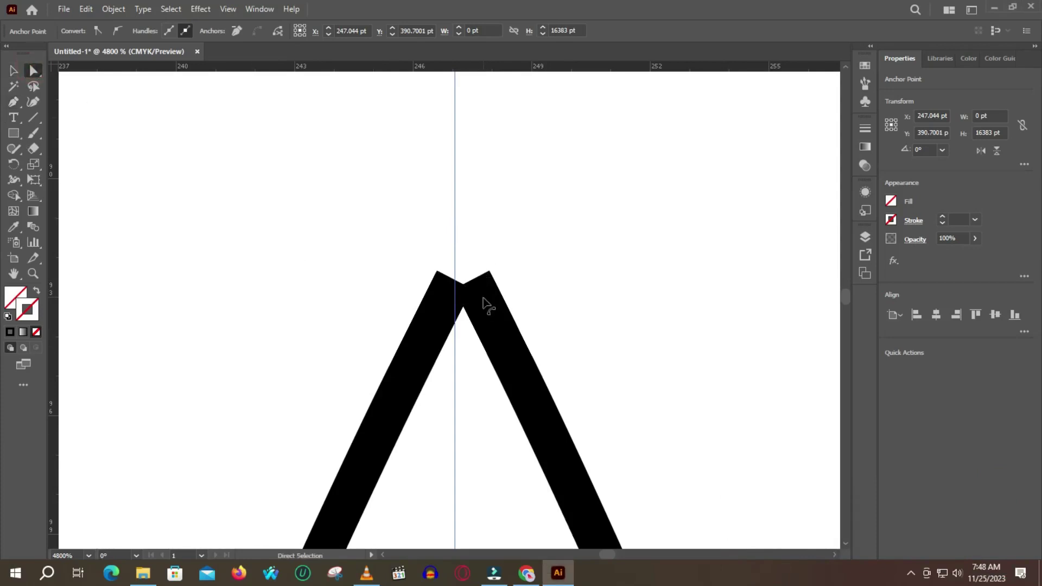
pyautogui.moveTo(482, 298); pyautogui.dragTo(495, 308)
pyautogui.click(498, 314)
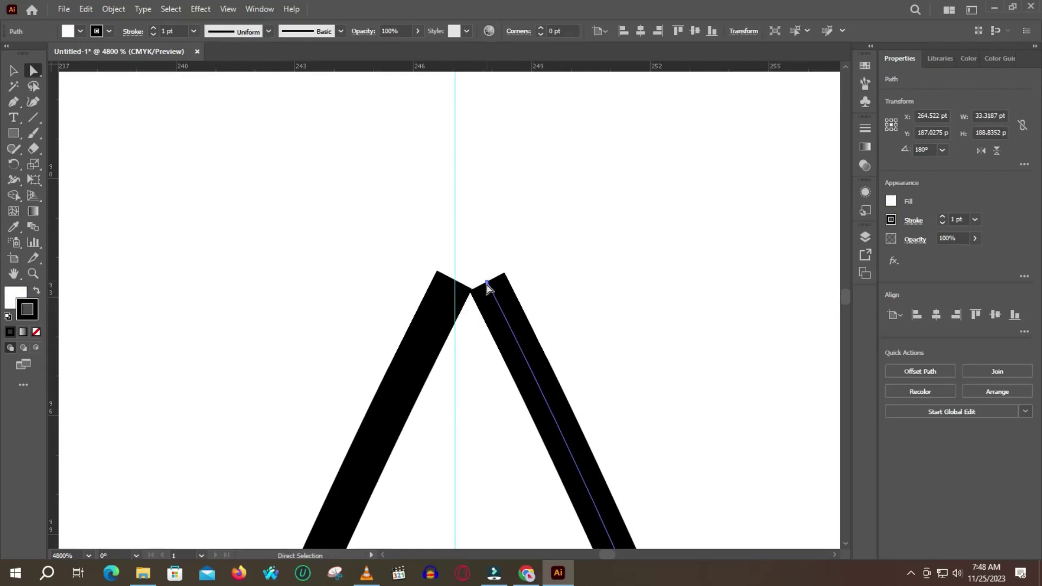
pyautogui.moveTo(488, 288); pyautogui.dragTo(480, 310)
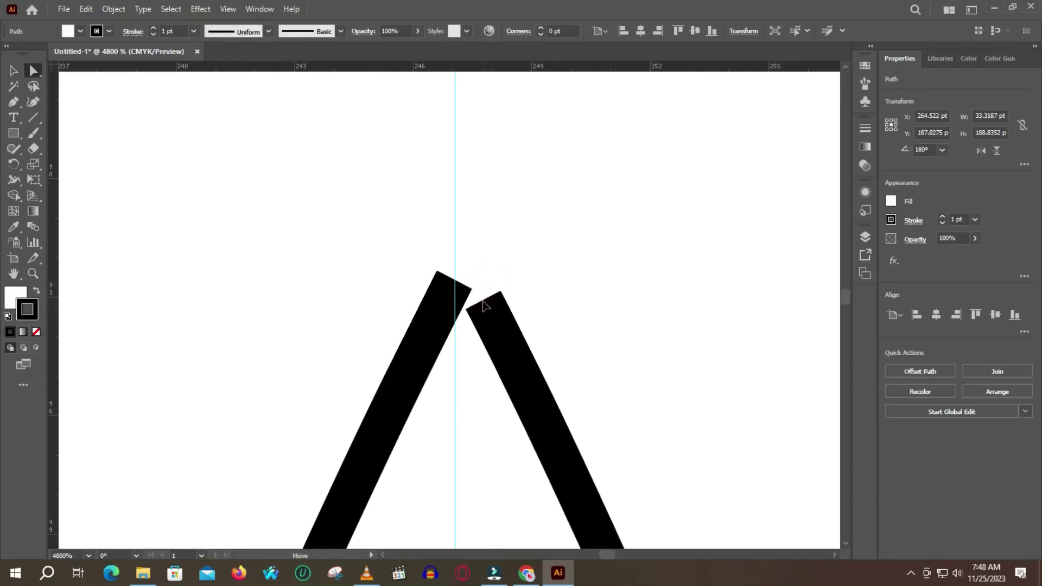
# Select the top ends of both leaf halves and open their context menu
pyautogui.click(445, 301)
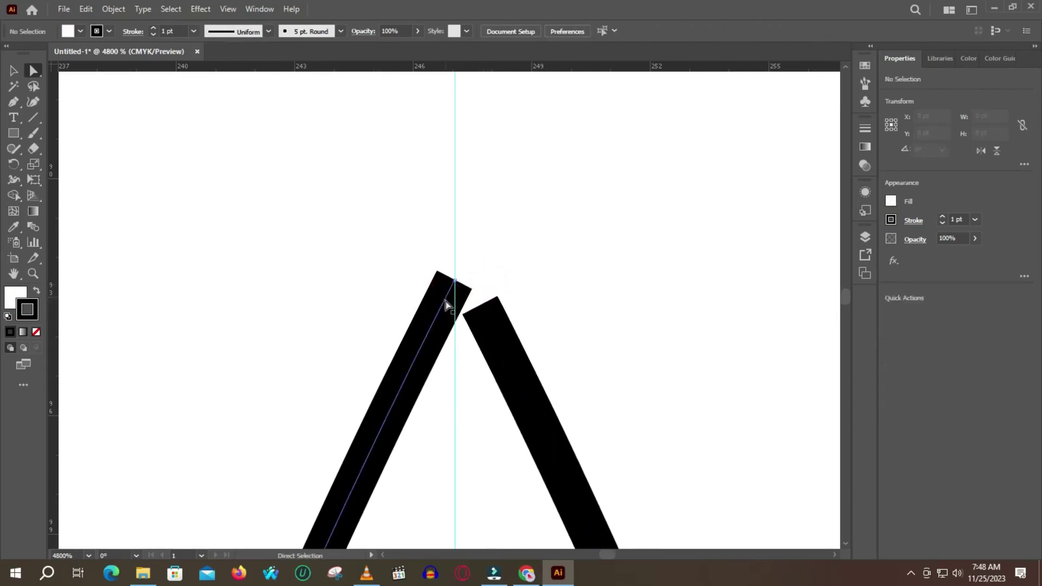
pyautogui.click(493, 302)
pyautogui.click(489, 321)
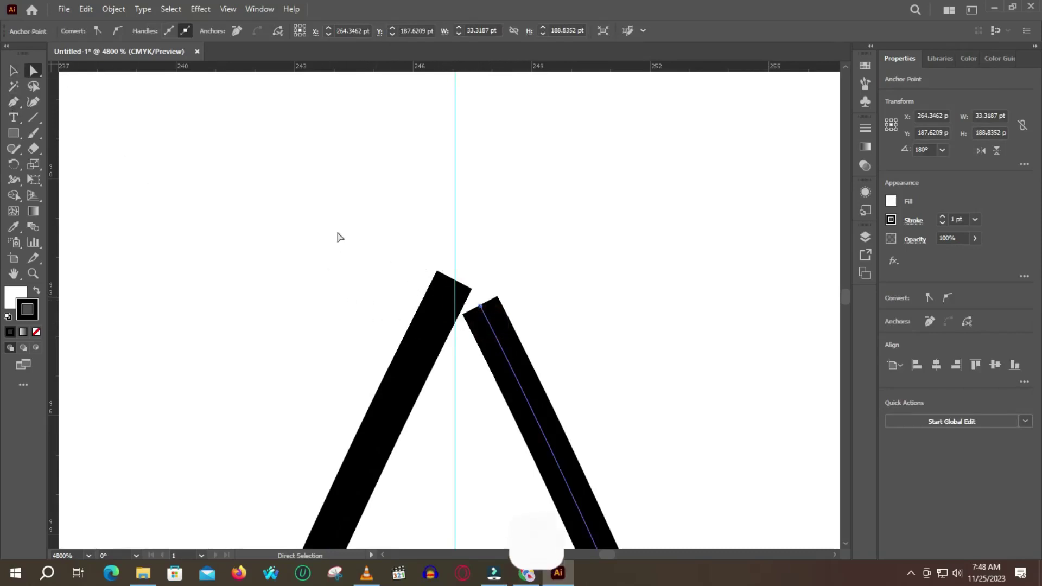
pyautogui.moveTo(404, 254); pyautogui.dragTo(580, 351)
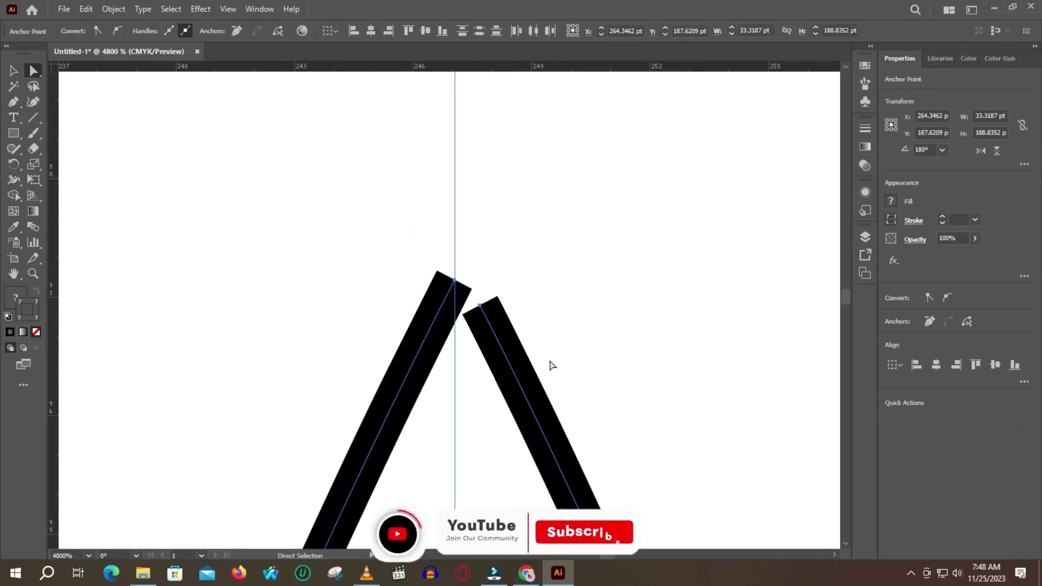
pyautogui.rightClick(498, 278)
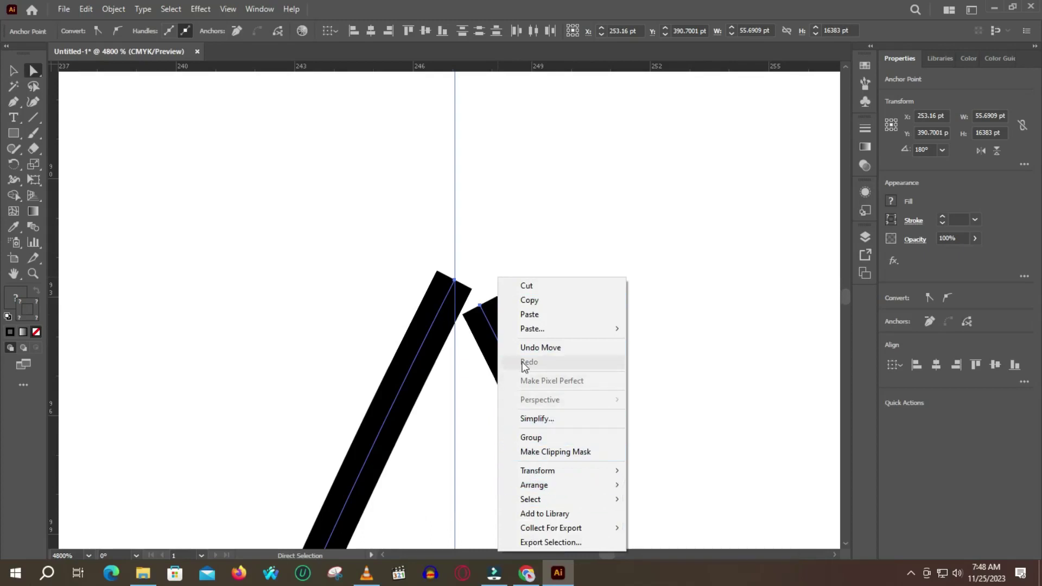
pyautogui.rightClick(475, 361)
pyautogui.click(464, 372)
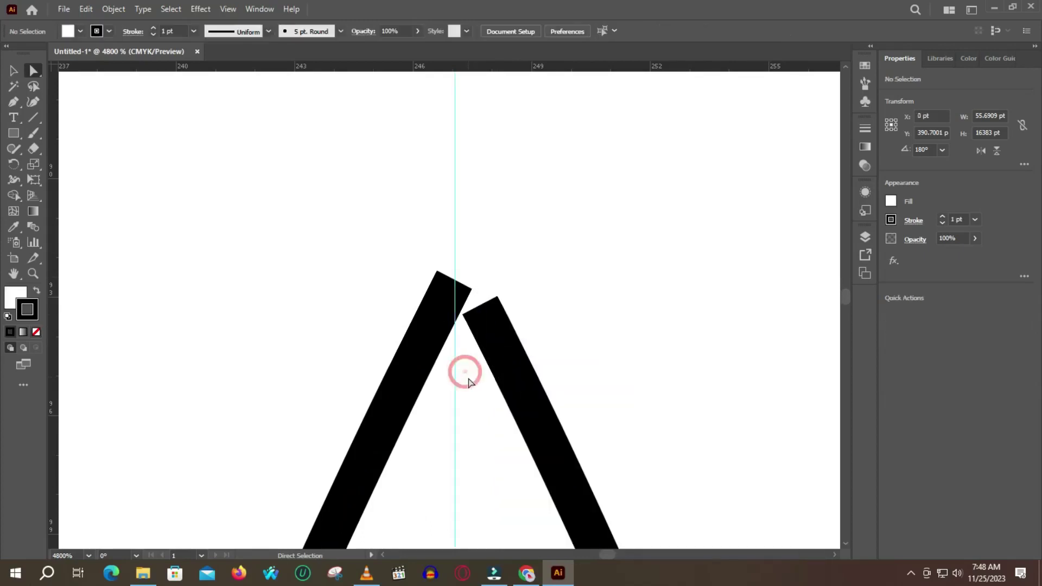
pyautogui.rightClick(469, 378)
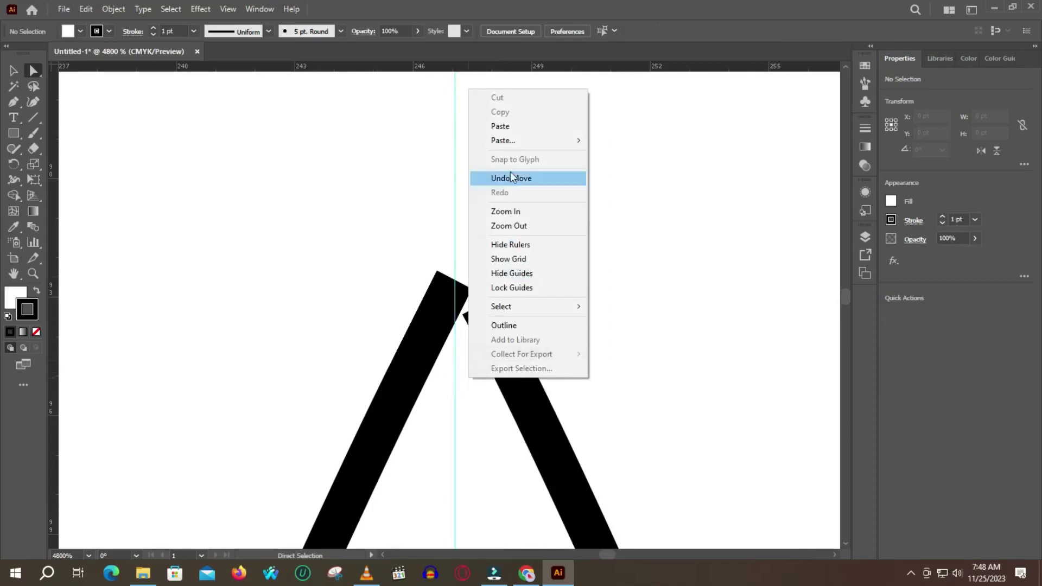
pyautogui.moveTo(527, 307)
pyautogui.click(624, 305)
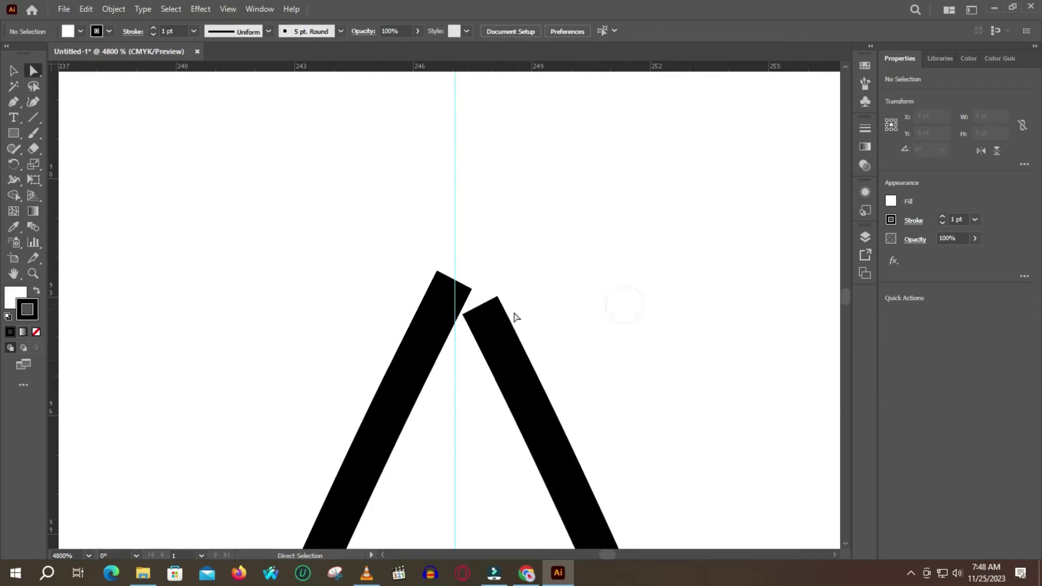
pyautogui.click(443, 314)
pyautogui.click(492, 325)
pyautogui.click(440, 312)
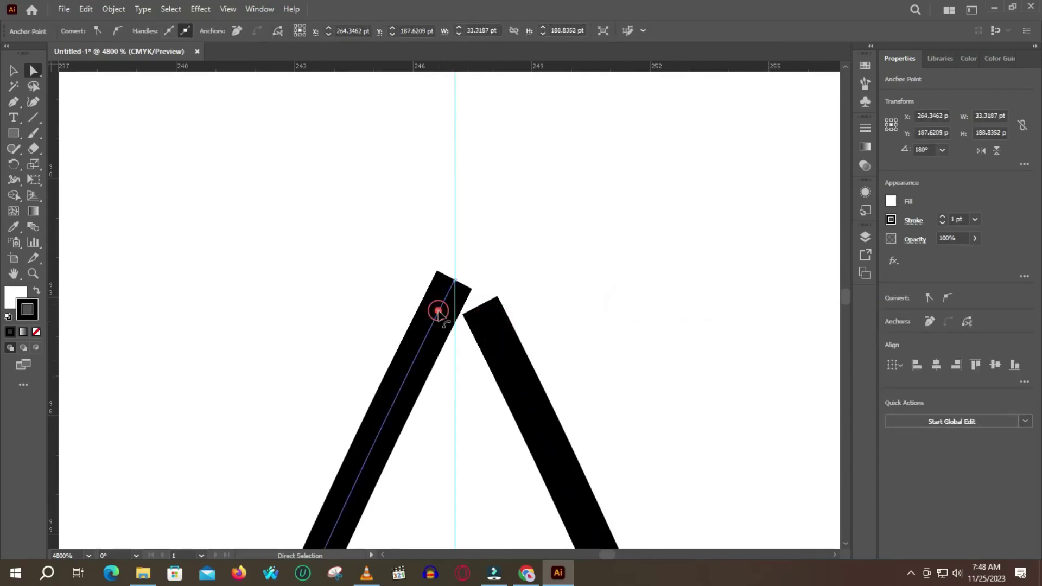
pyautogui.rightClick(489, 331)
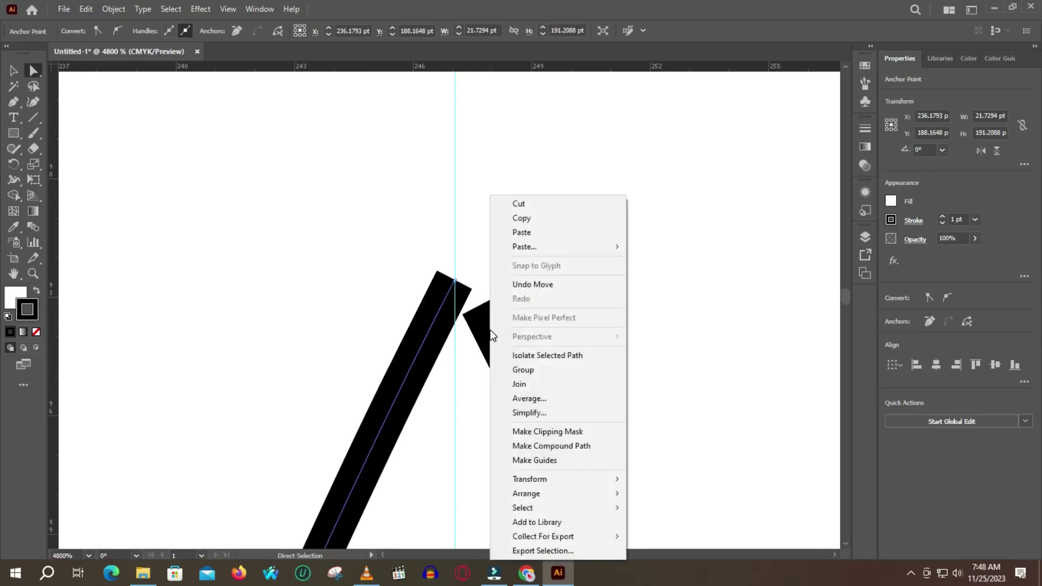
pyautogui.click(526, 386)
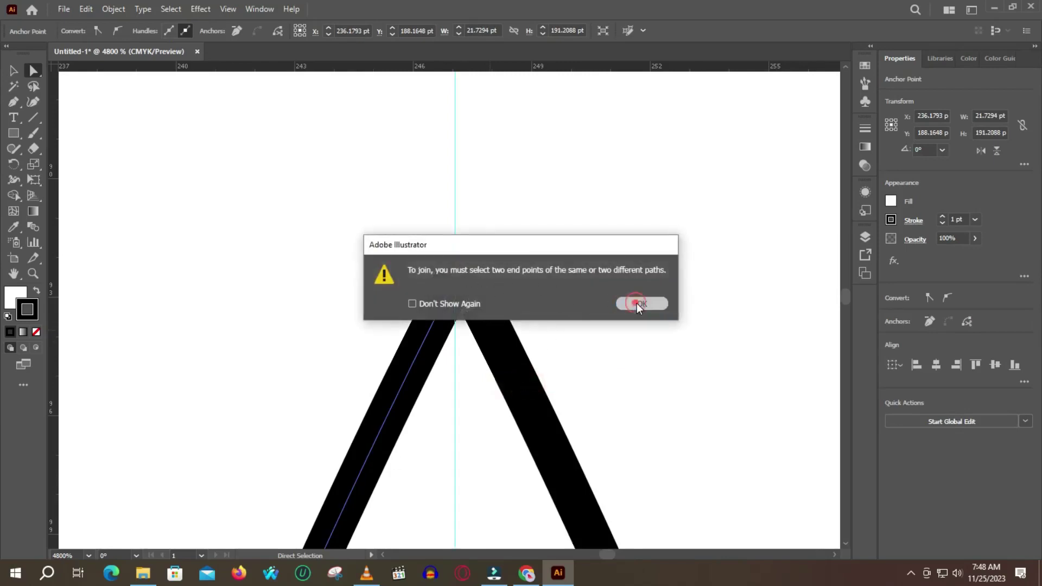
pyautogui.click(637, 303)
pyautogui.click(490, 314)
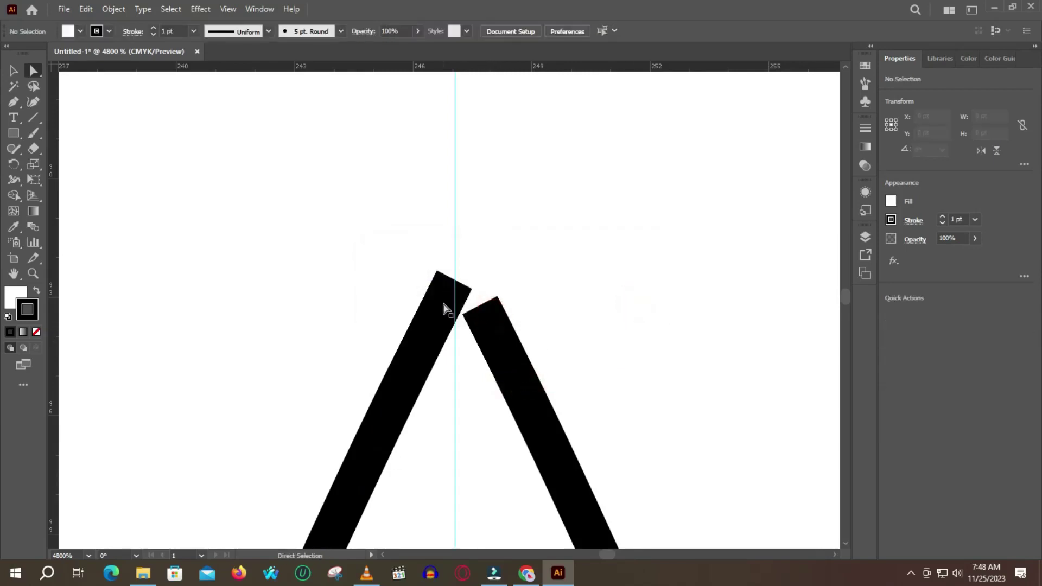
pyautogui.click(491, 329)
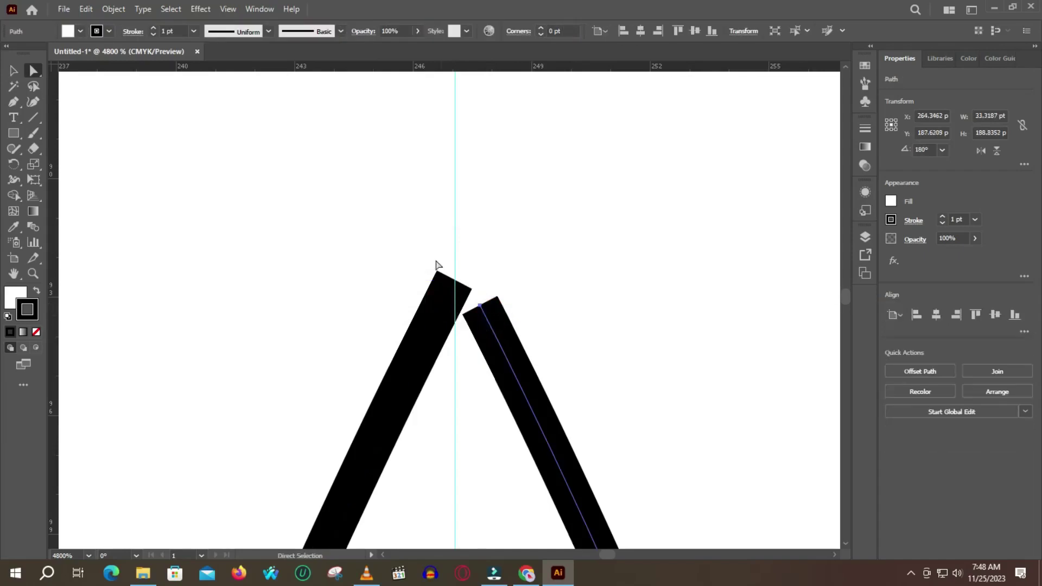
# Select both top anchors, dismiss the context menu, and raise the right half to the left tip
pyautogui.moveTo(430, 265); pyautogui.dragTo(513, 326)
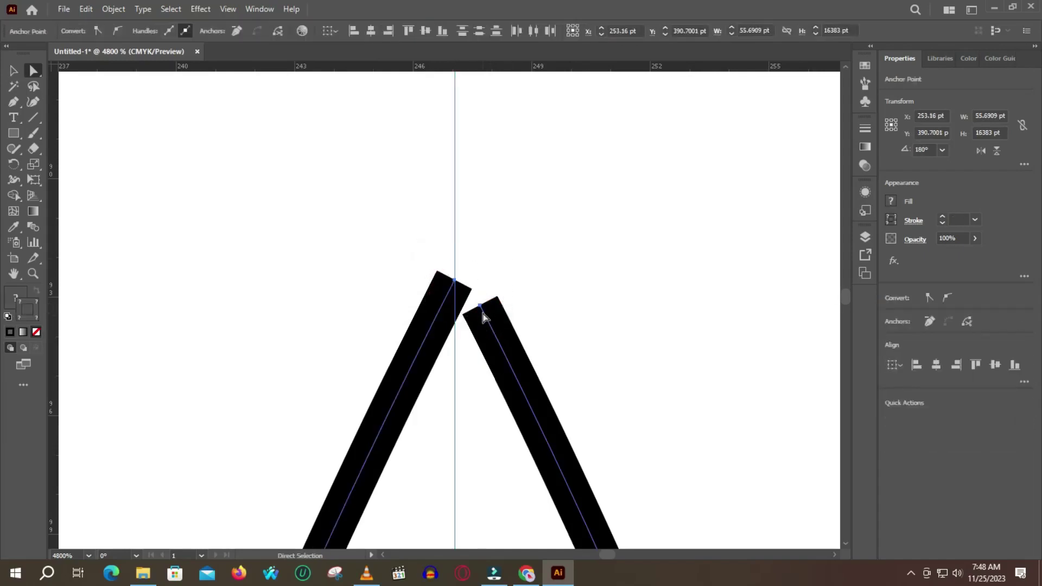
pyautogui.rightClick(481, 311)
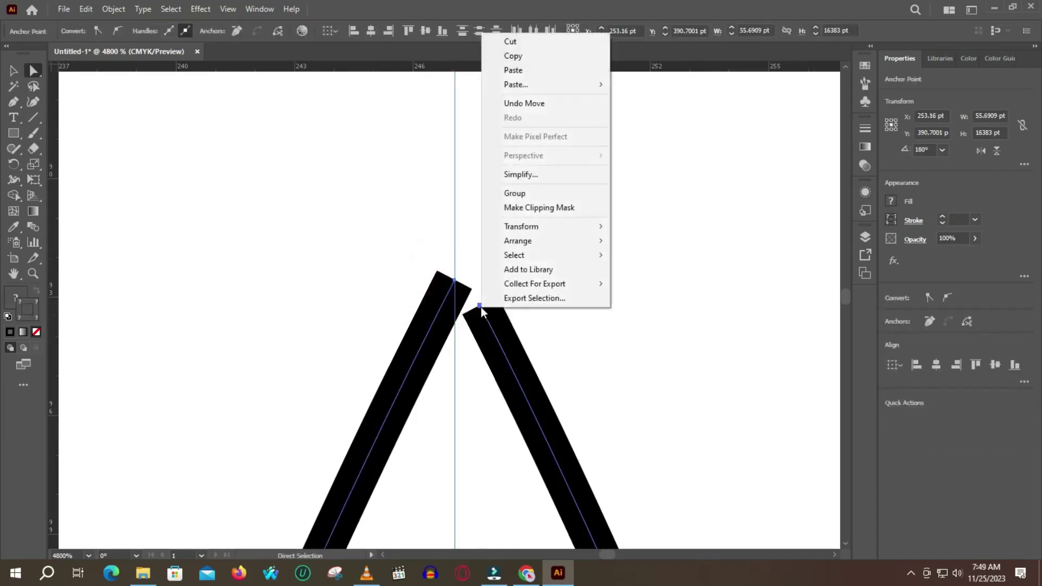
pyautogui.rightClick(491, 321)
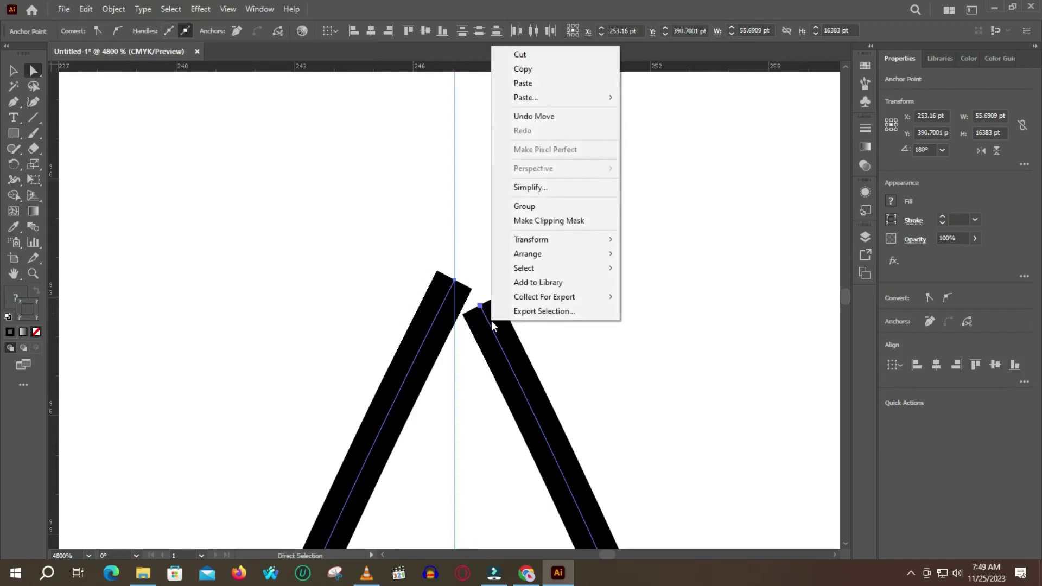
pyautogui.press('Escape')
pyautogui.moveTo(493, 324); pyautogui.dragTo(508, 332)
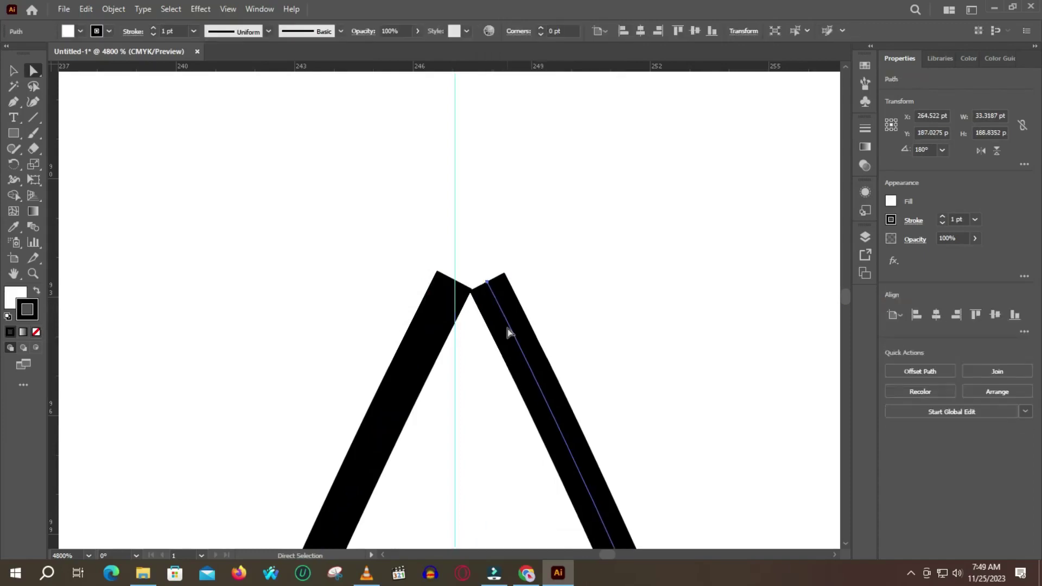